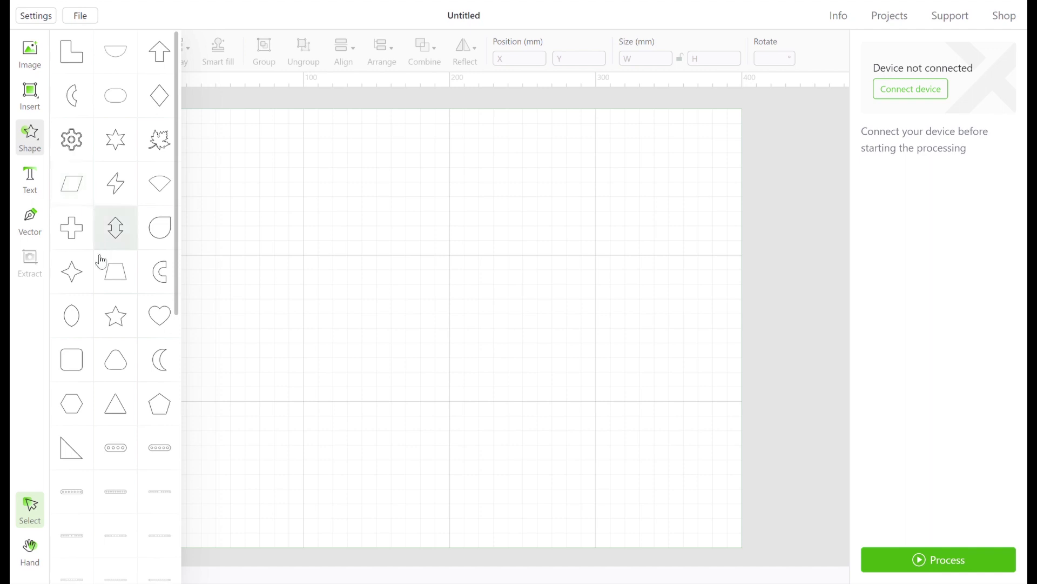
# Insert the maple leaf shape on the canvas and set its width to 50 mm with proportions locked.
pyautogui.click(168, 149)
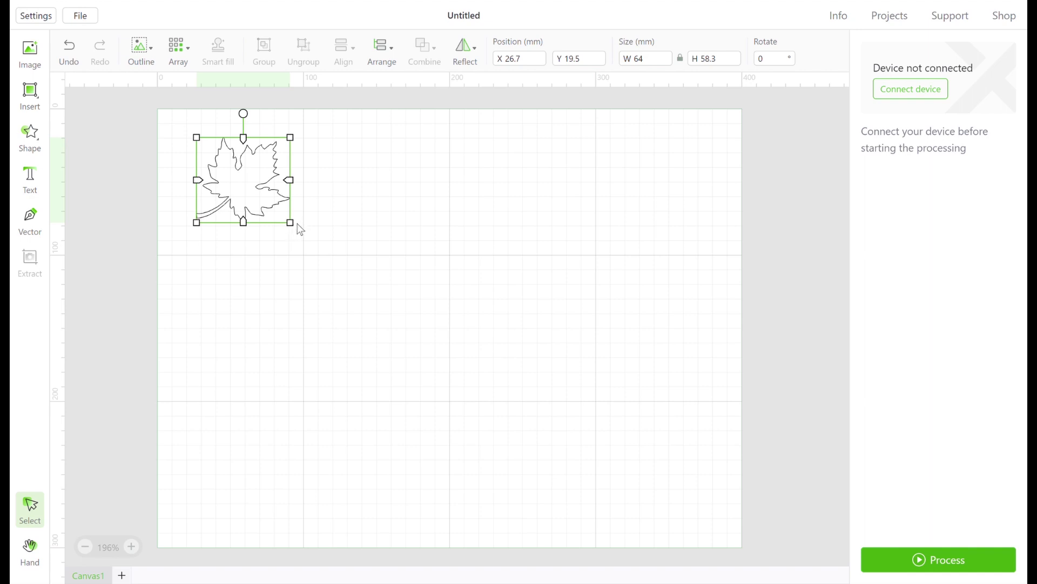
pyautogui.moveTo(292, 220); pyautogui.dragTo(306, 237)
pyautogui.click(646, 59)
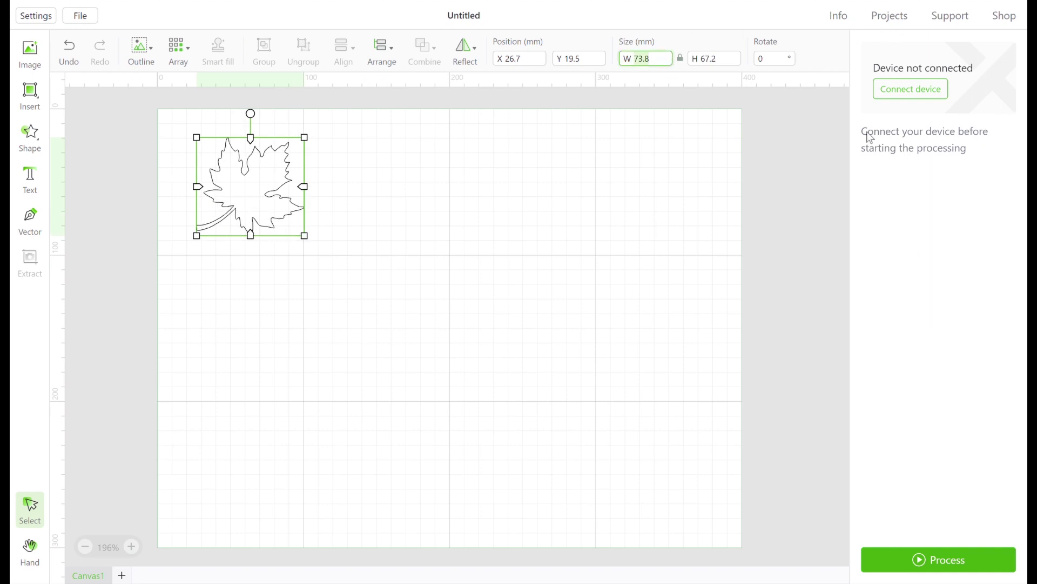
pyautogui.write('50')
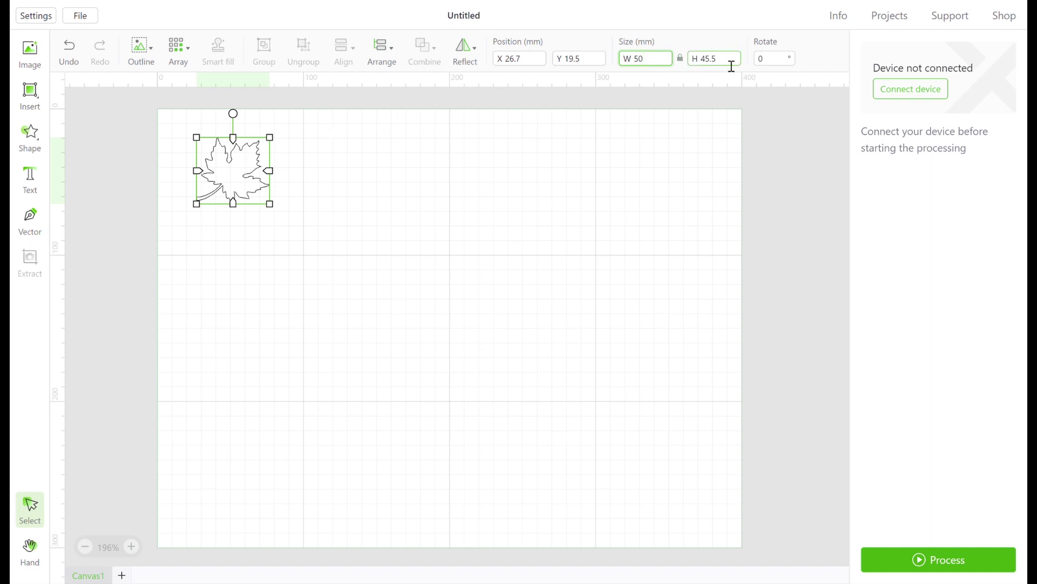
# Set the leaf's height to 50 mm and scale the leaf down freehand from its lower corner.
pyautogui.moveTo(724, 59); pyautogui.dragTo(710, 66)
pyautogui.write('50')
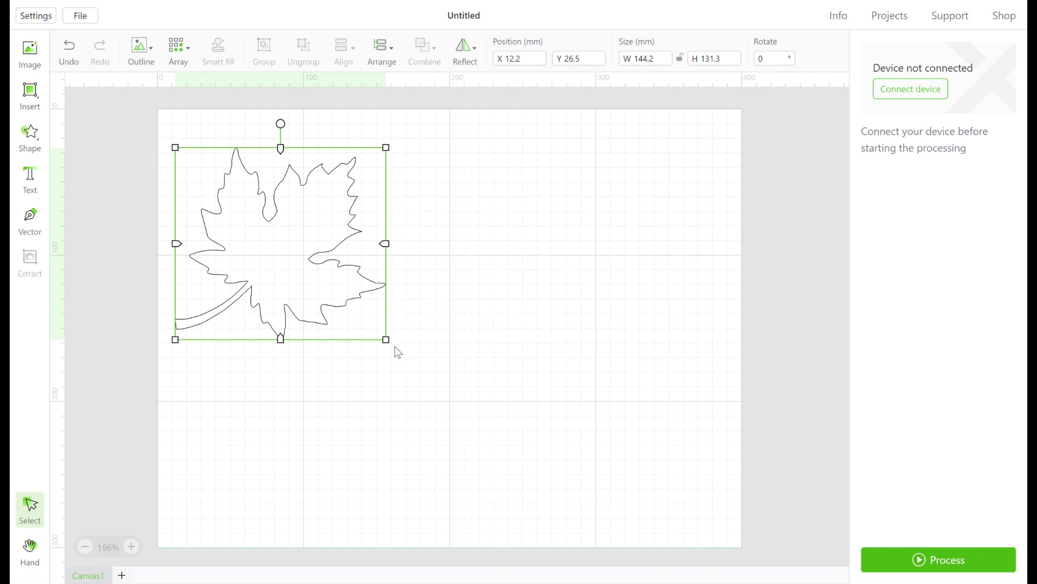
pyautogui.moveTo(389, 342); pyautogui.dragTo(305, 282)
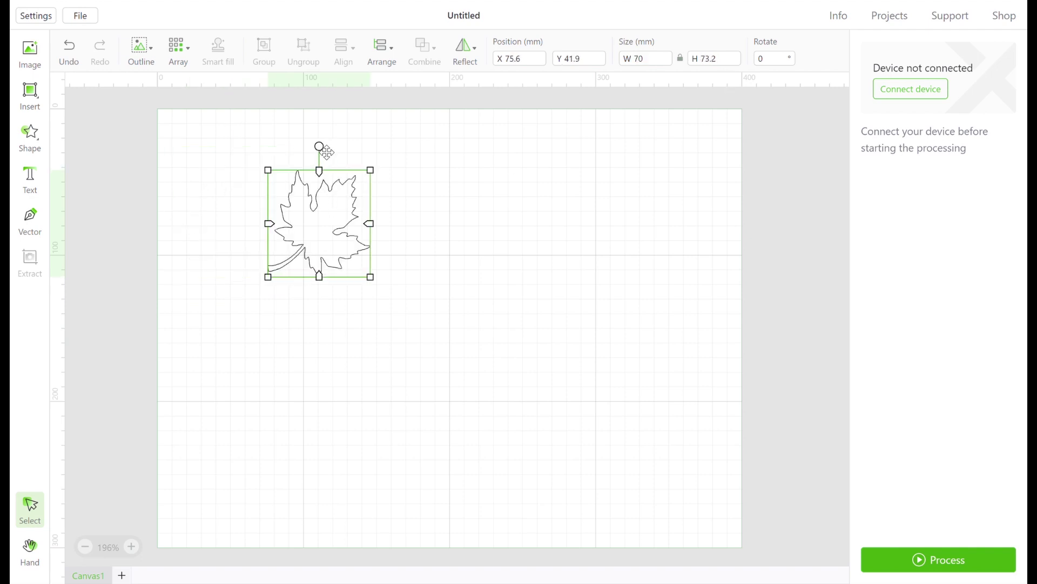
# Rotate the leaf freehand until it stands upright with its stem pointing down.
pyautogui.moveTo(326, 152); pyautogui.dragTo(390, 248)
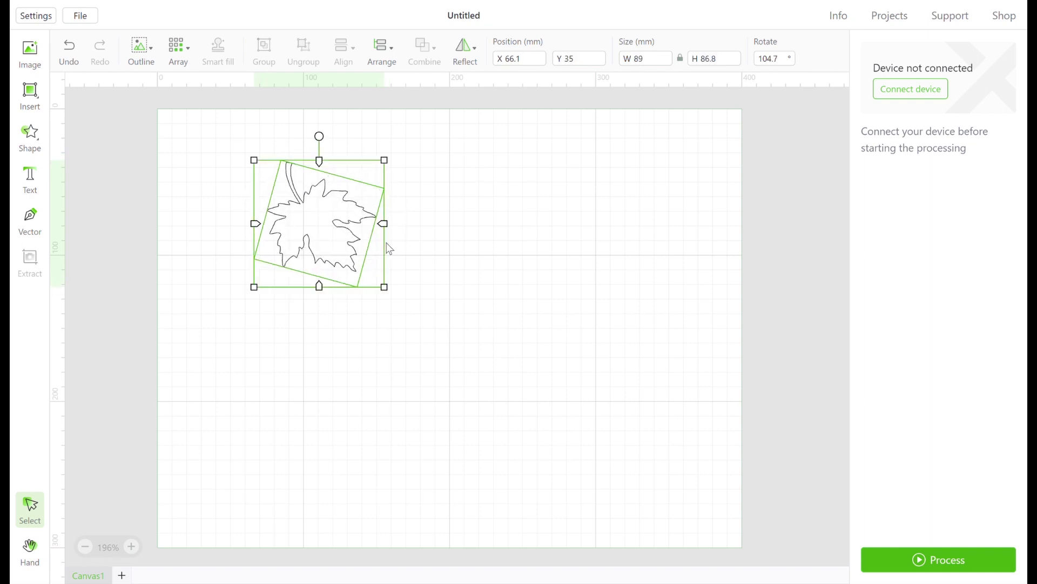
pyautogui.moveTo(328, 150); pyautogui.dragTo(400, 194)
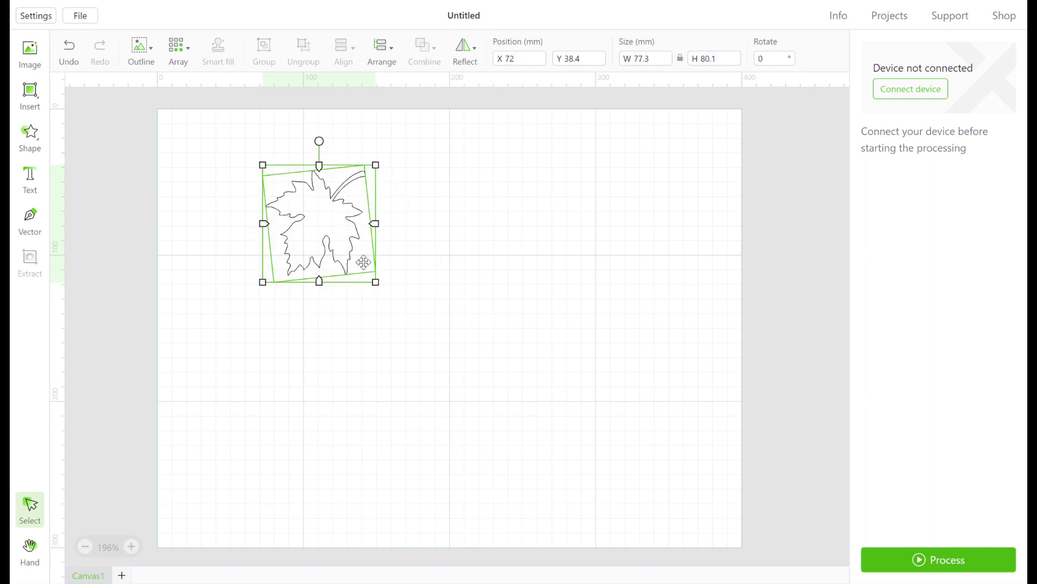
pyautogui.moveTo(325, 147); pyautogui.dragTo(440, 213)
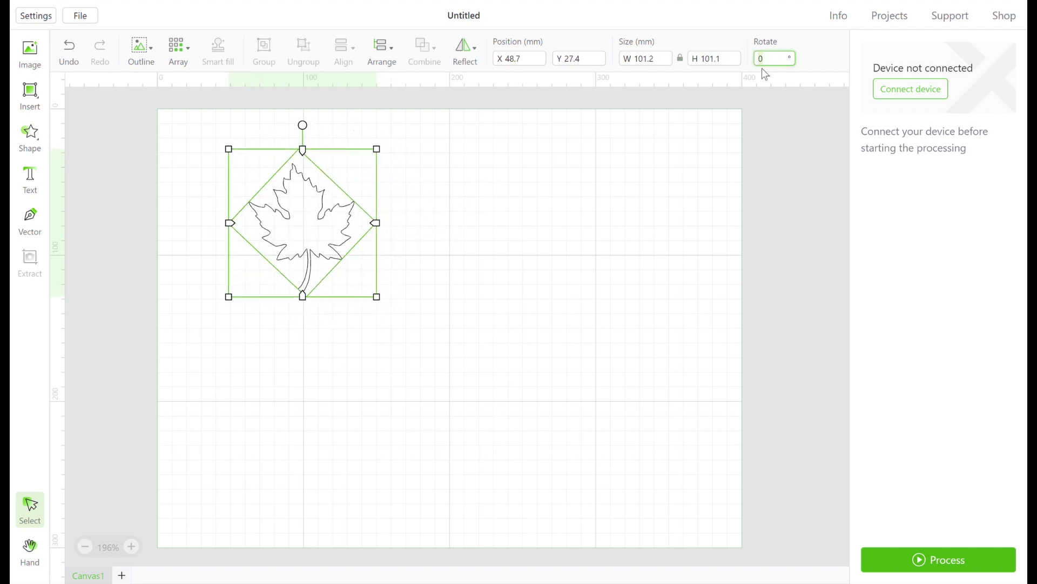
# Set the leaf's rotation angle to 15°, change it to 90°, and finally to 180°.
pyautogui.write('15')
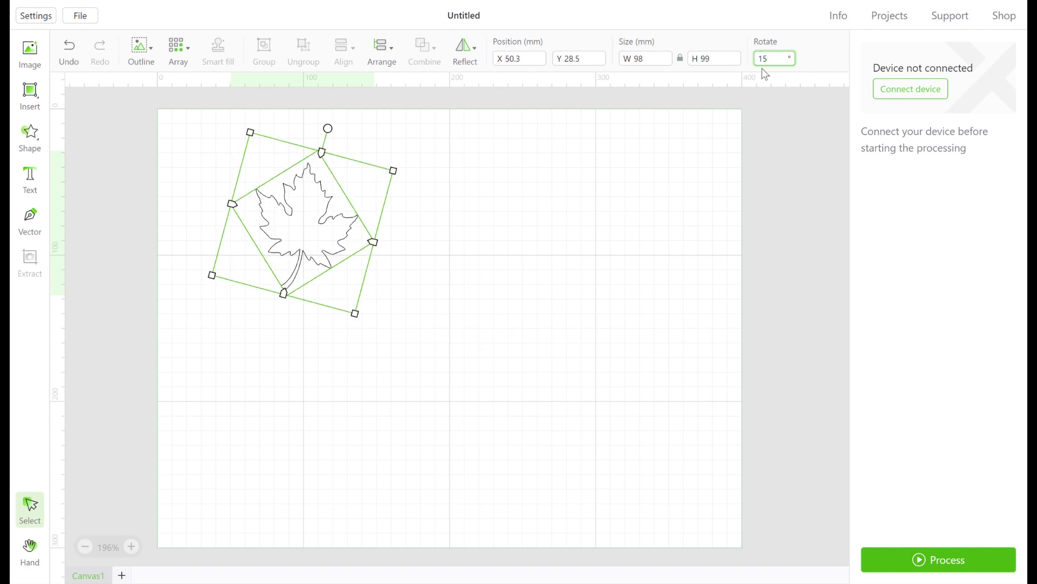
pyautogui.press('BackSpace')
pyautogui.press('BackSpace')
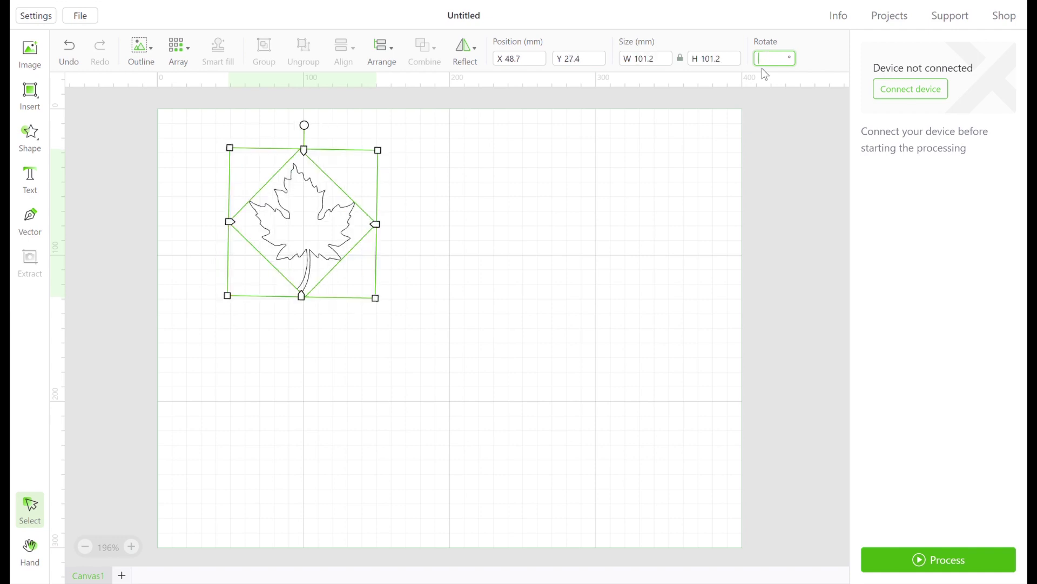
pyautogui.write('90')
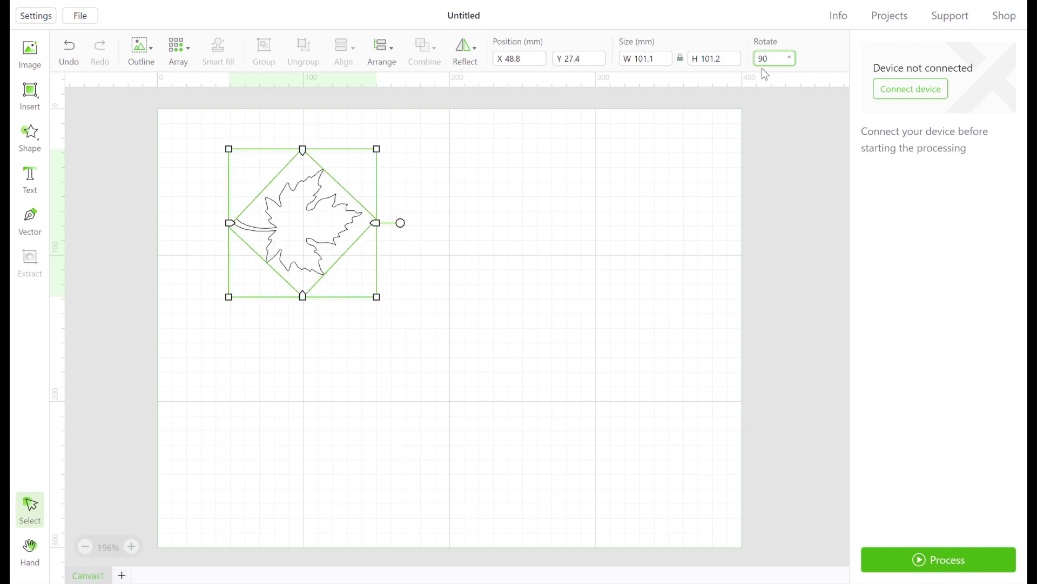
pyautogui.press('BackSpace')
pyautogui.press('BackSpace')
pyautogui.write('18')
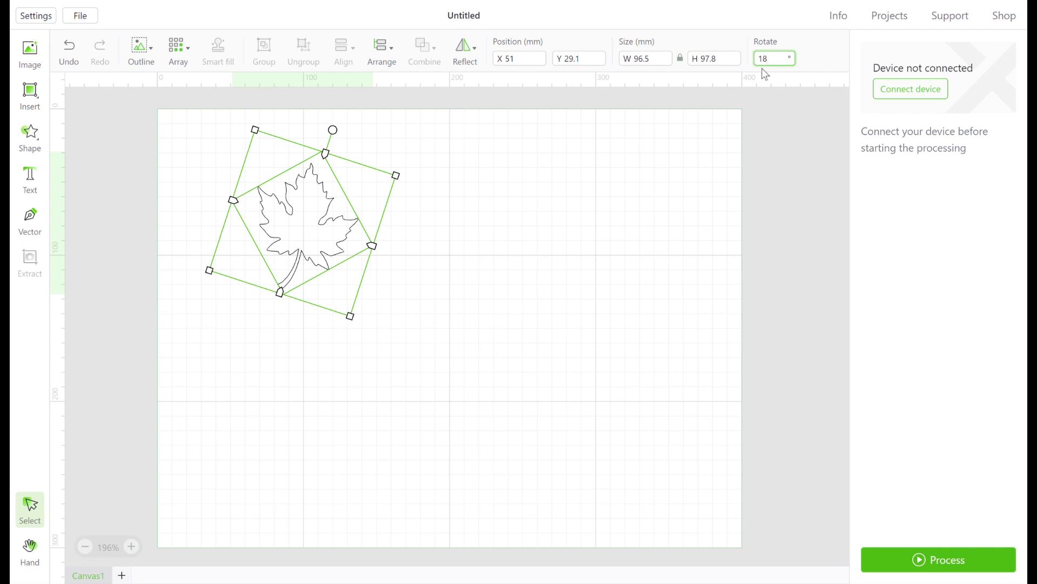
pyautogui.write('0')
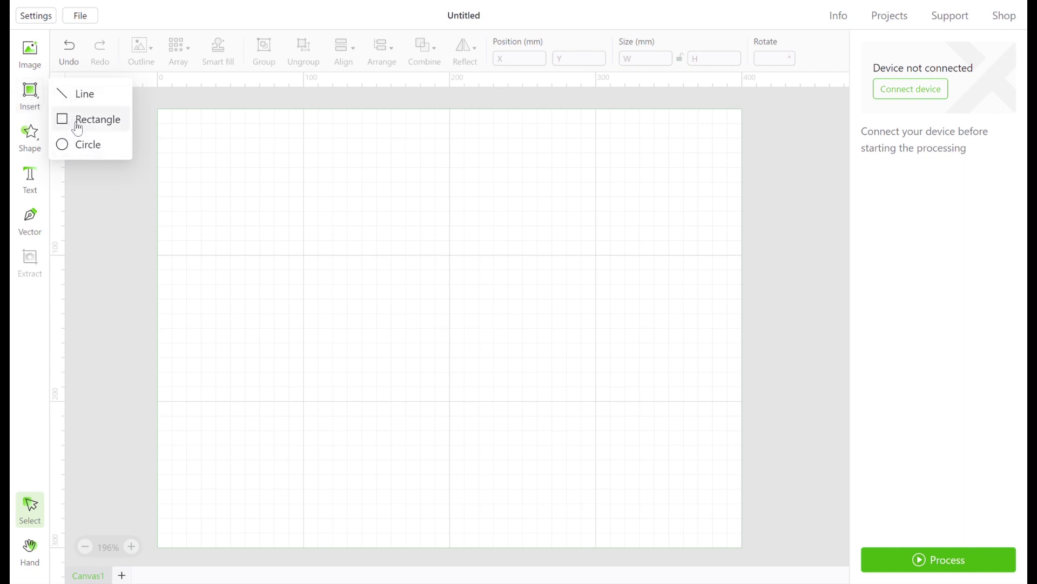
# Draw a rectangle about 54 by 48 mm, unlock its proportions, and set its size to 50 by 50 mm.
pyautogui.click(77, 127)
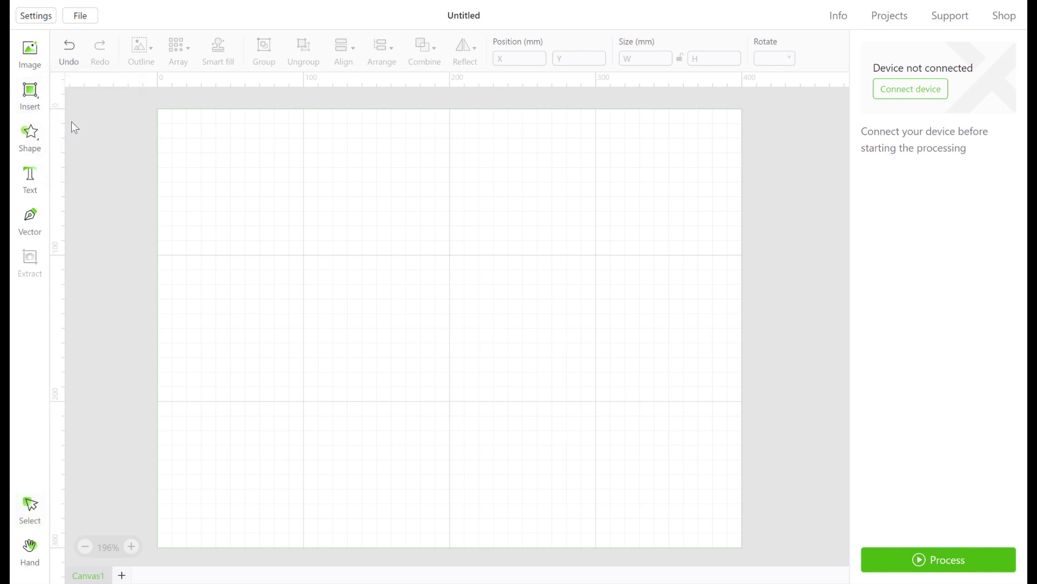
pyautogui.moveTo(221, 161); pyautogui.dragTo(301, 230)
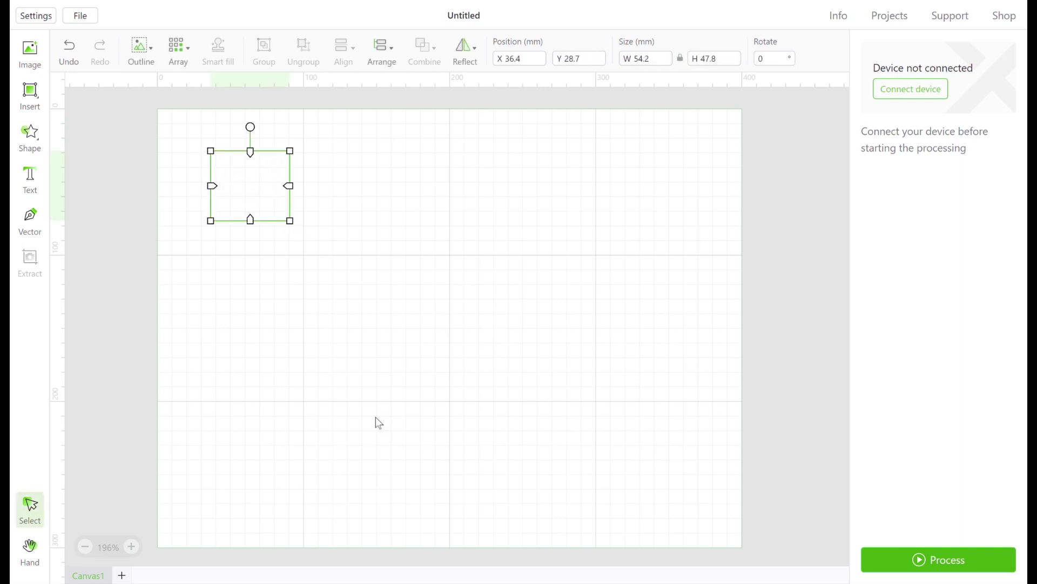
pyautogui.click(682, 60)
pyautogui.click(632, 62)
pyautogui.write('50')
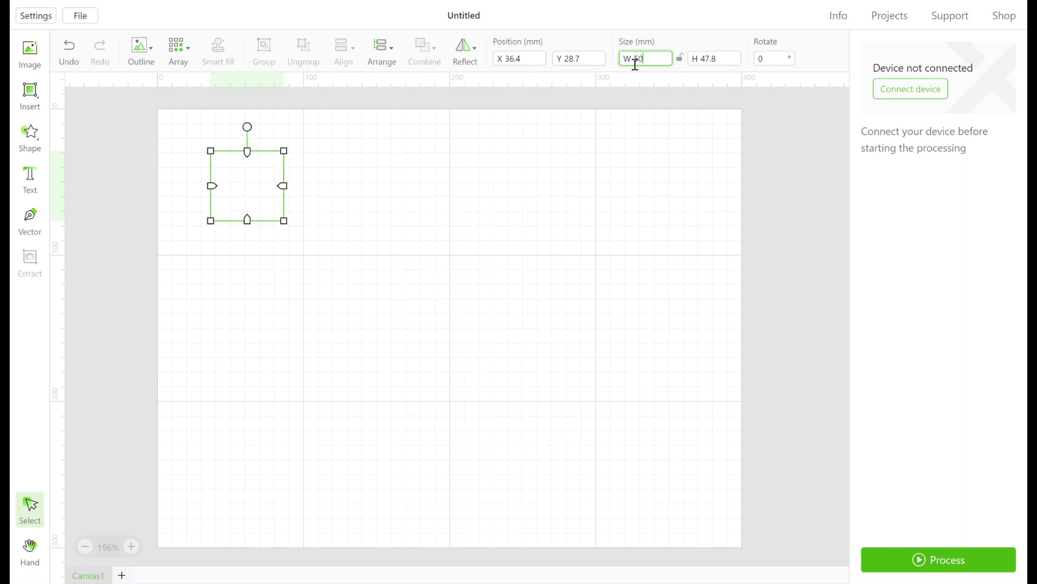
pyautogui.click(718, 59)
pyautogui.write('50')
# Make the square slightly larger, keeping its sides equal, and deselect it.
pyautogui.click(222, 157)
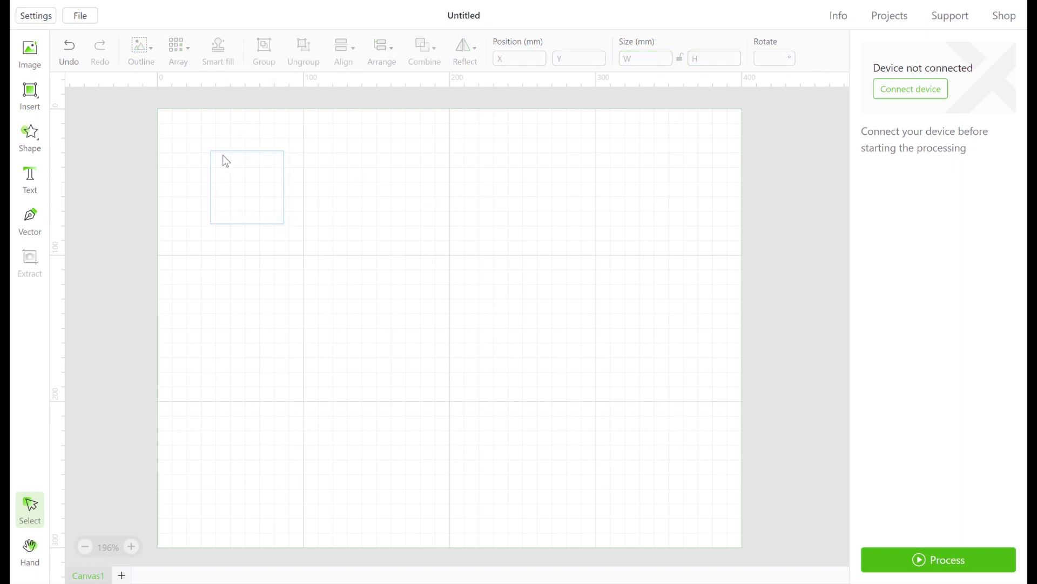
pyautogui.moveTo(247, 223); pyautogui.dragTo(295, 240)
pyautogui.click(355, 325)
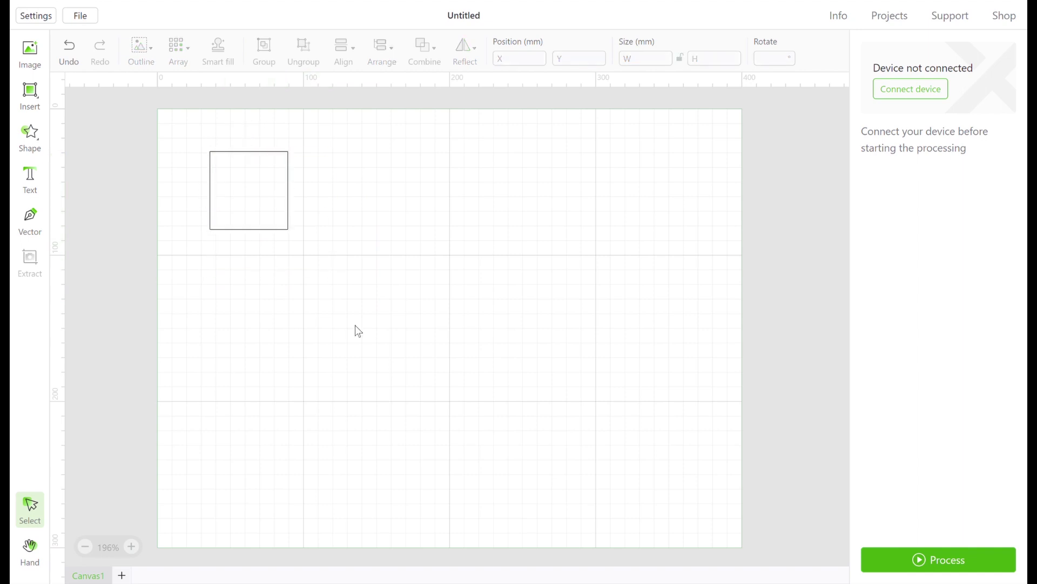
# Draw an ellipse about 57 by 53 mm beside the square and move it onto the square.
pyautogui.press('e')
pyautogui.moveTo(335, 153); pyautogui.dragTo(429, 242)
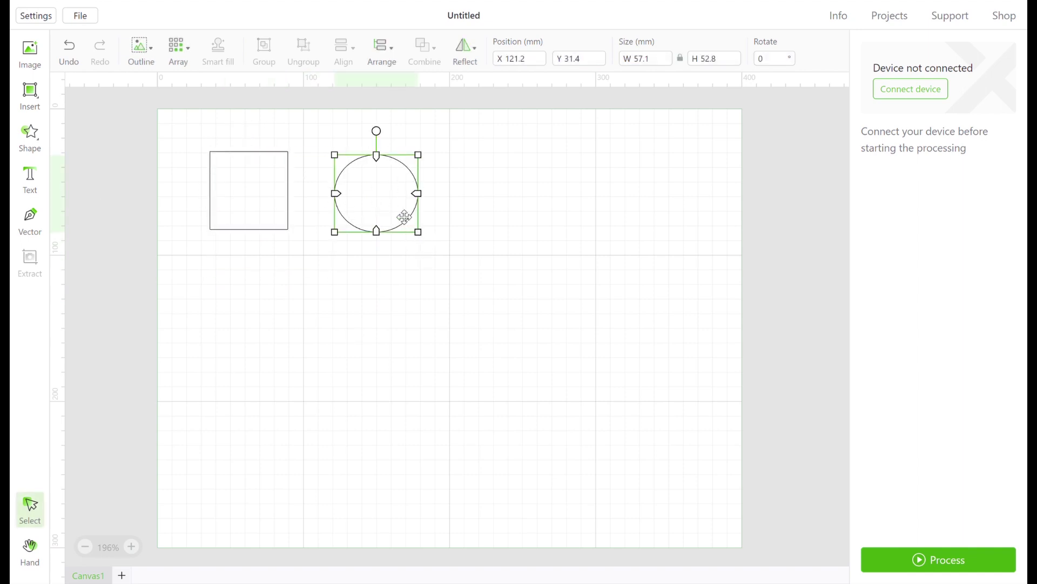
pyautogui.moveTo(391, 204); pyautogui.dragTo(260, 203)
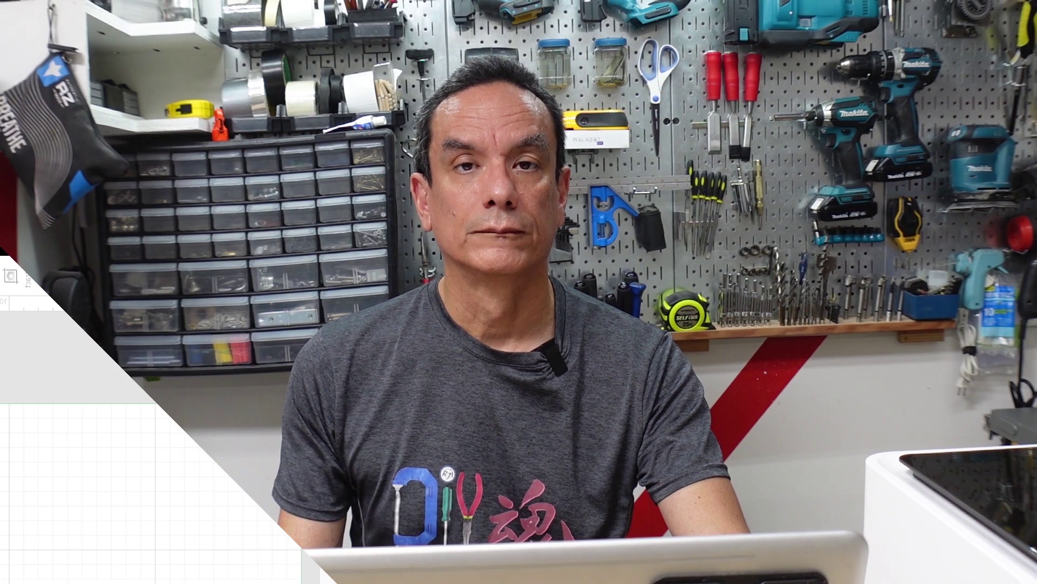
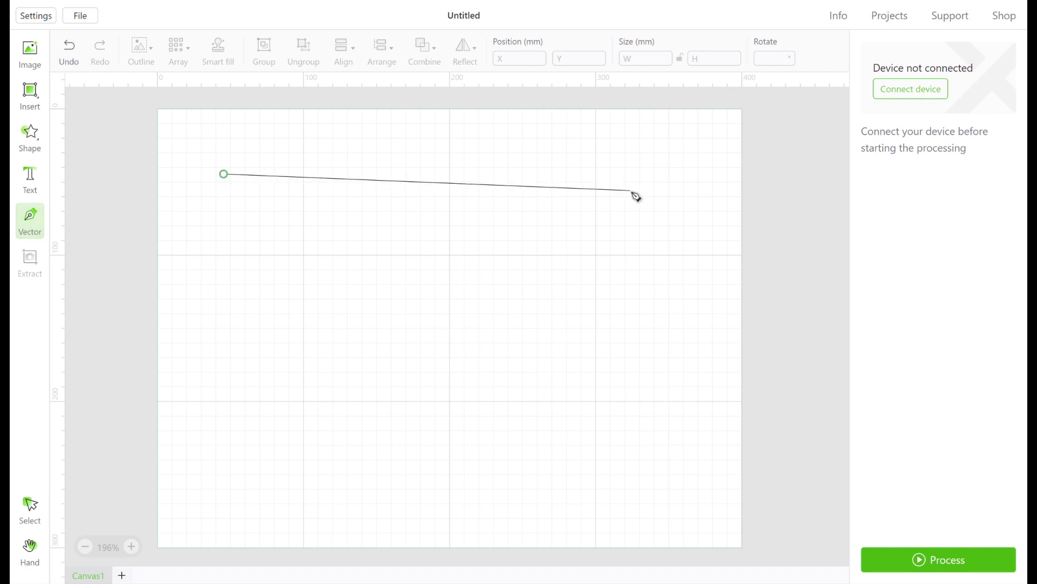
# Draw a closed four-sided outline about 285 by 124 mm with the Vector tool, finishing at its starting point.
pyautogui.click(639, 178)
pyautogui.click(628, 354)
pyautogui.click(221, 349)
pyautogui.click(224, 174)
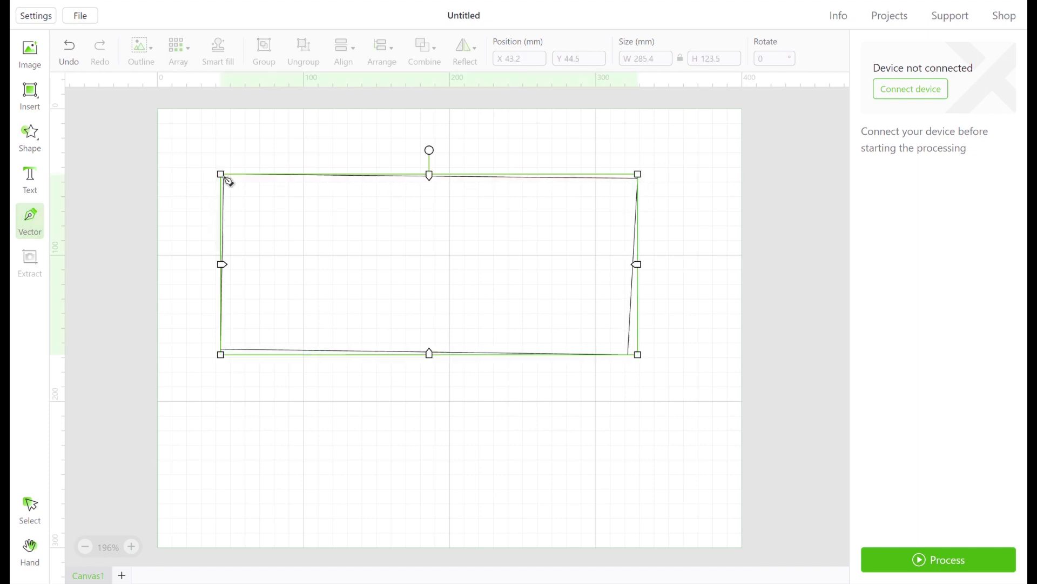
pyautogui.click(514, 386)
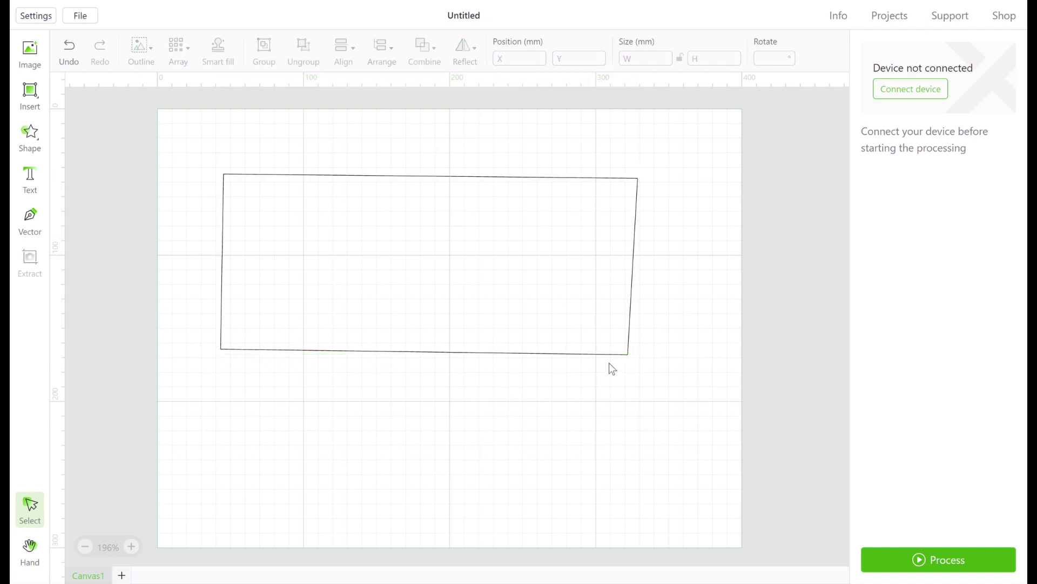
# Rotate the four-sided vector outline freehand and scale it down.
pyautogui.click(388, 352)
pyautogui.moveTo(429, 148); pyautogui.dragTo(794, 438)
pyautogui.moveTo(645, 371); pyautogui.dragTo(448, 276)
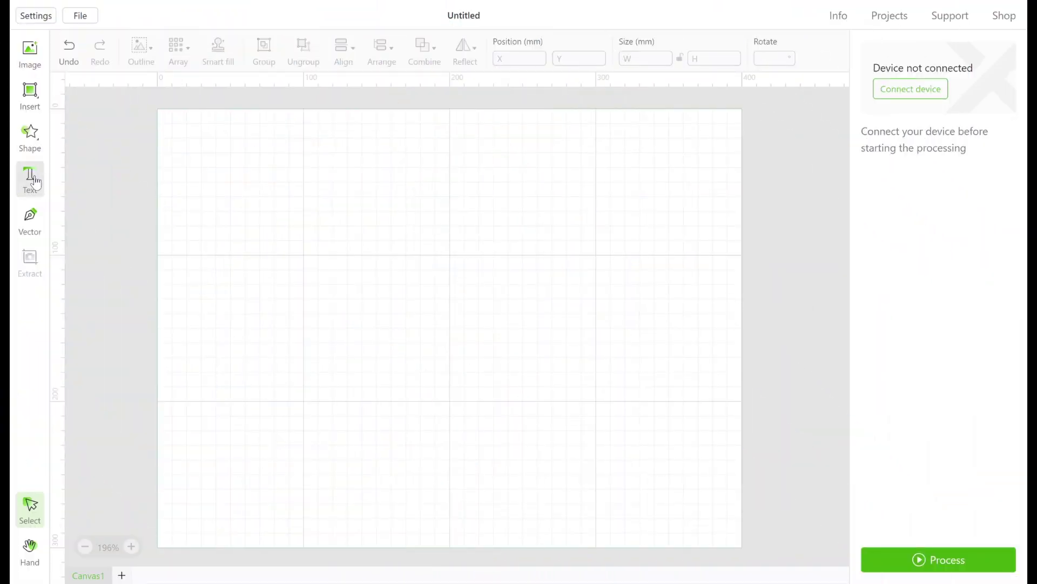
# Place a text object on the upper part of the canvas and change its wording to "Blessed".
pyautogui.click(31, 178)
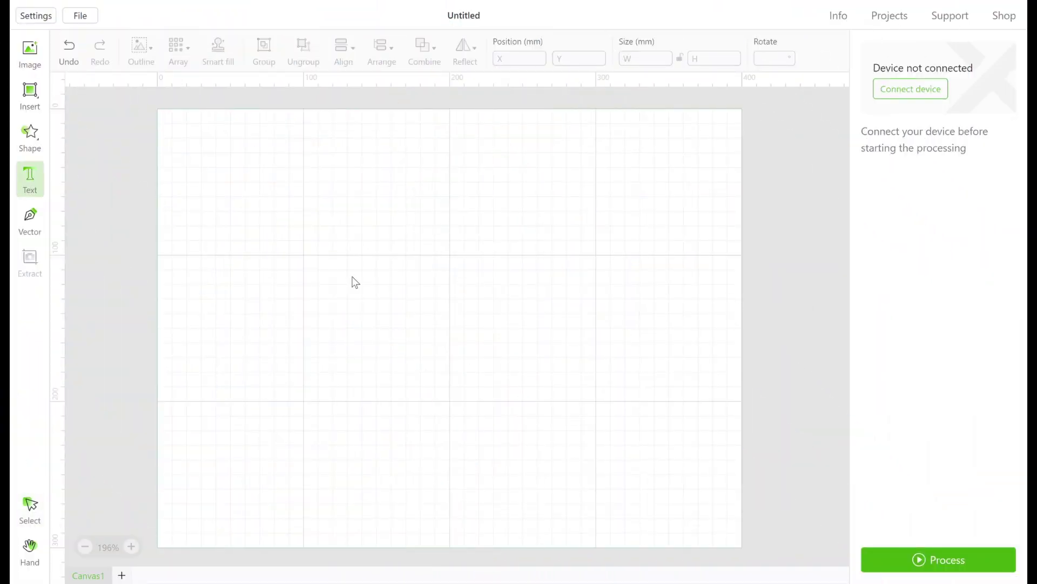
pyautogui.click(287, 217)
pyautogui.moveTo(786, 116); pyautogui.dragTo(738, 112)
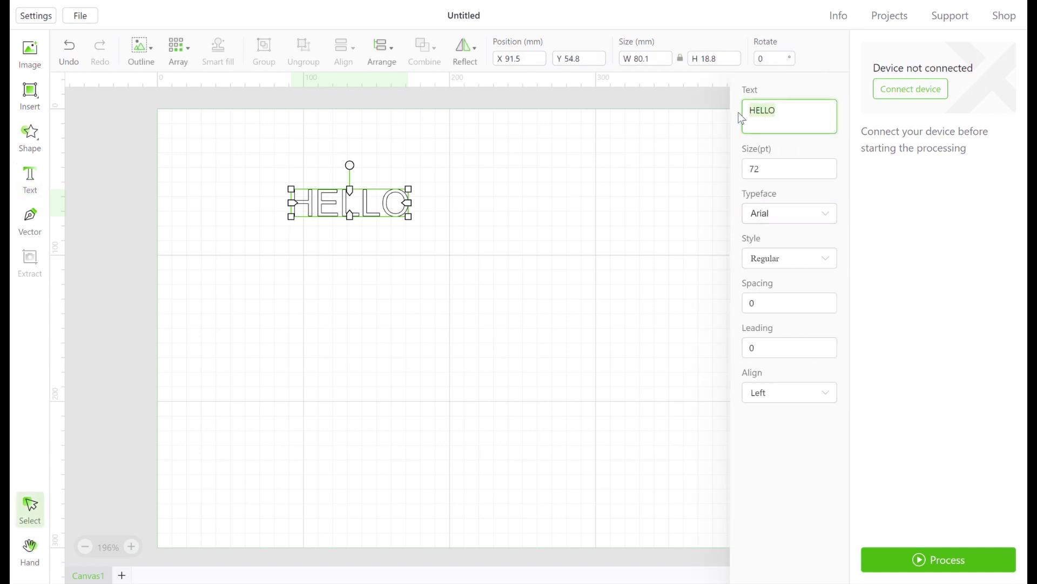
pyautogui.write('Bles')
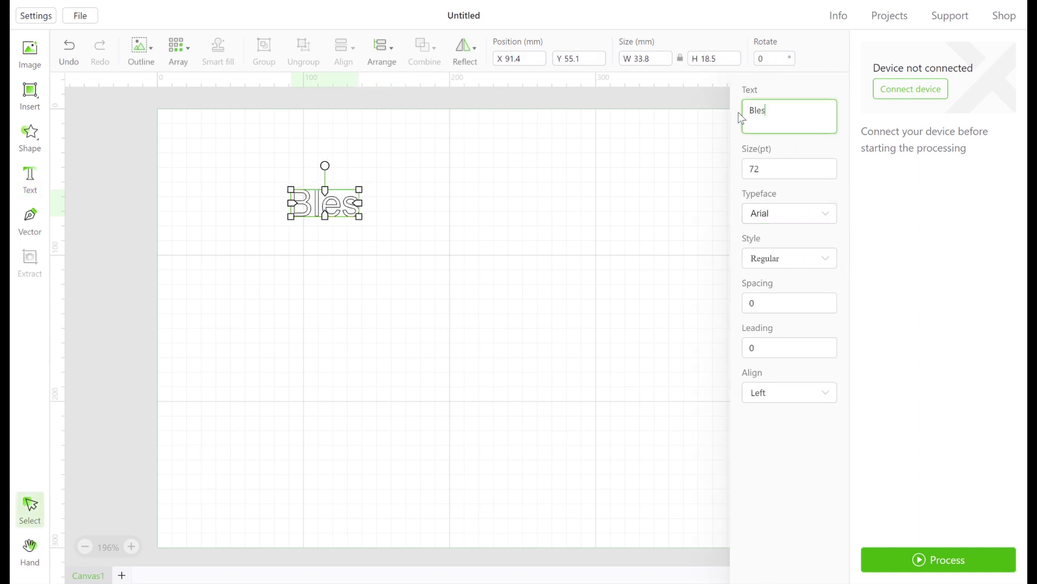
pyautogui.write('sed')
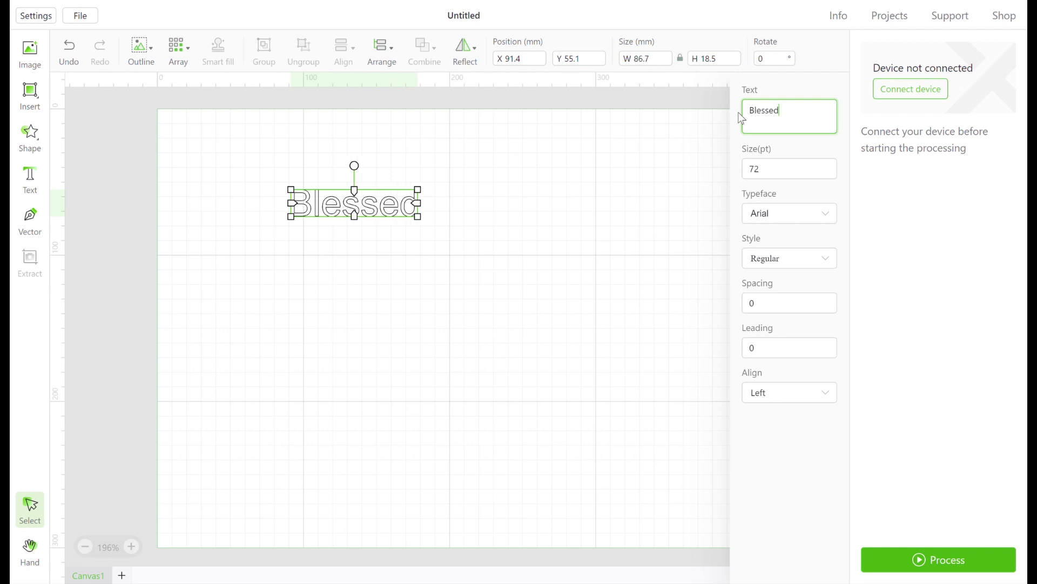
# Set the "Blessed" text to 150 pt in the Bernard MT Condensed typeface.
pyautogui.click(757, 169)
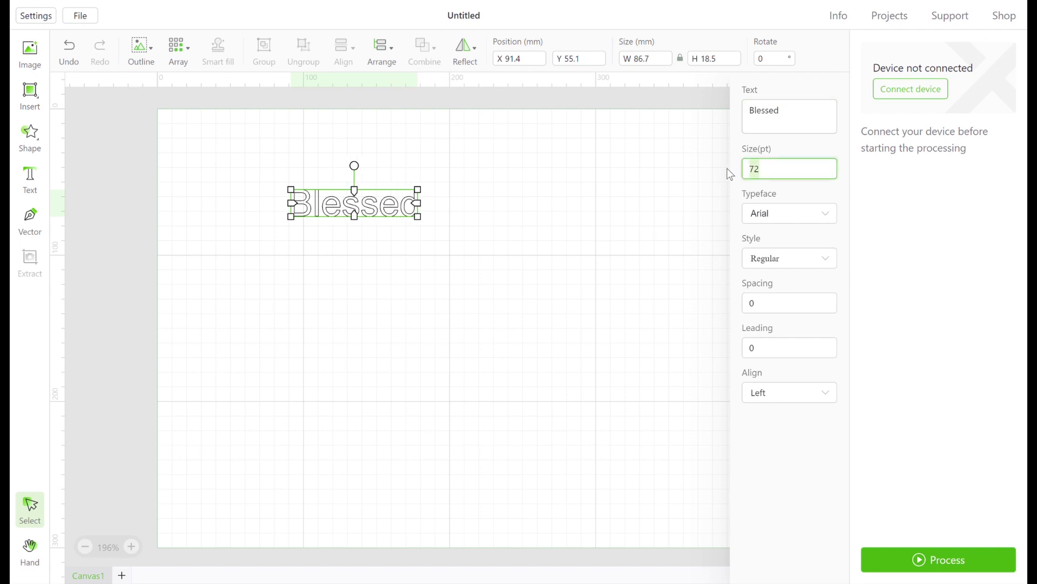
pyautogui.write('150')
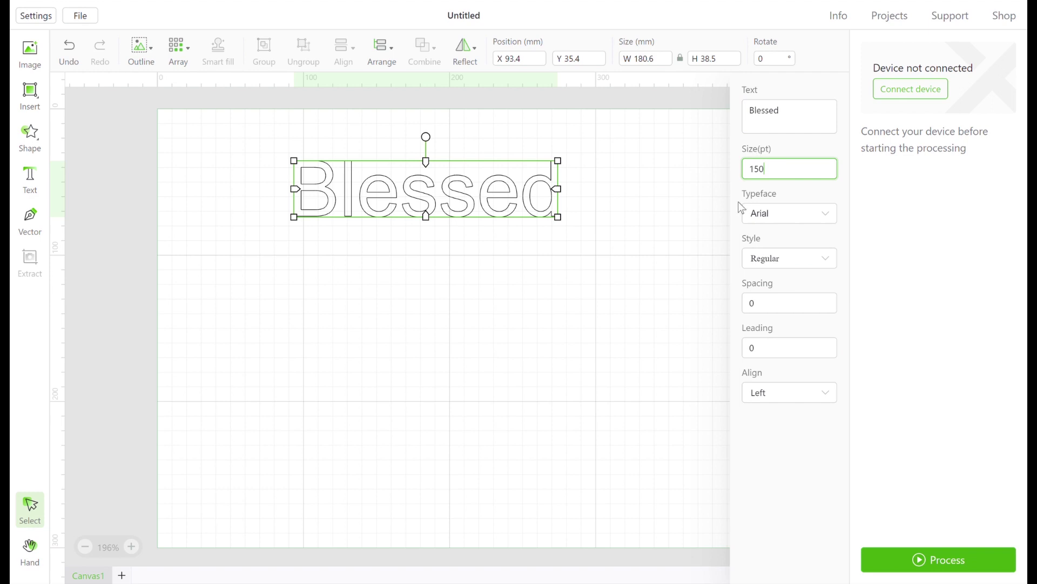
pyautogui.click(831, 220)
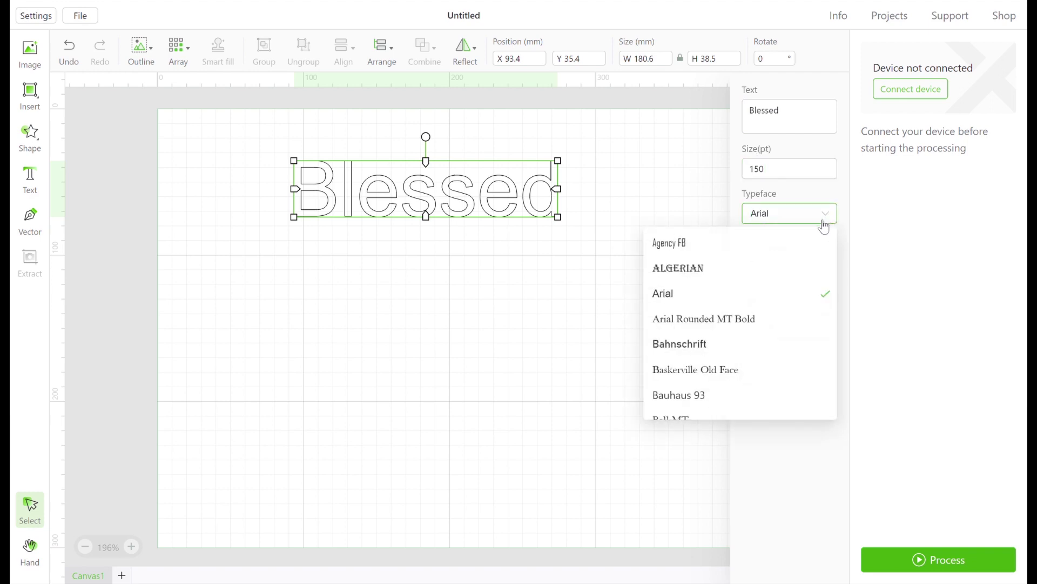
pyautogui.scroll(-3, 775, 332)
pyautogui.scroll(-2, 776, 331)
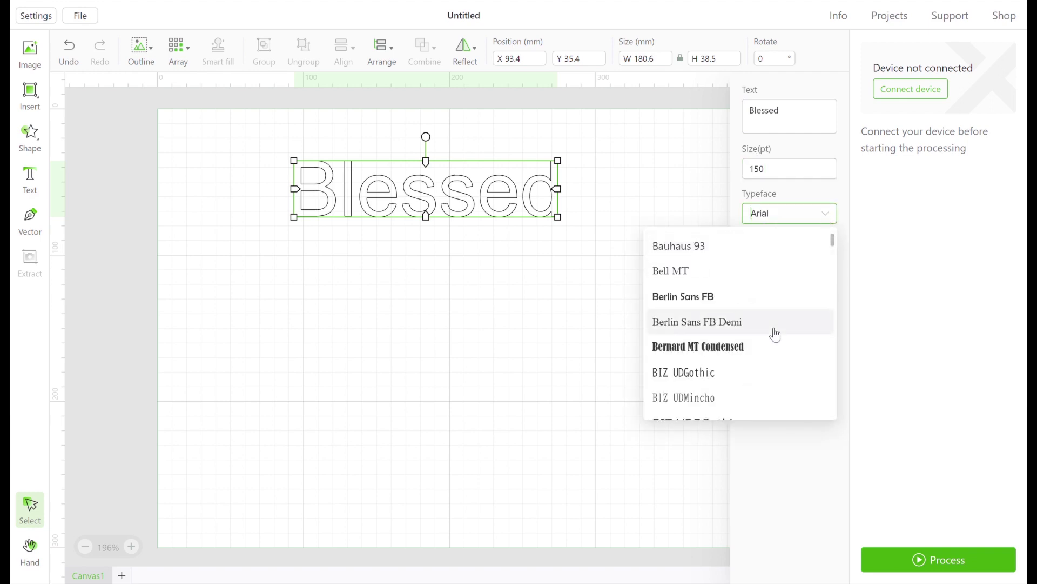
pyautogui.click(770, 346)
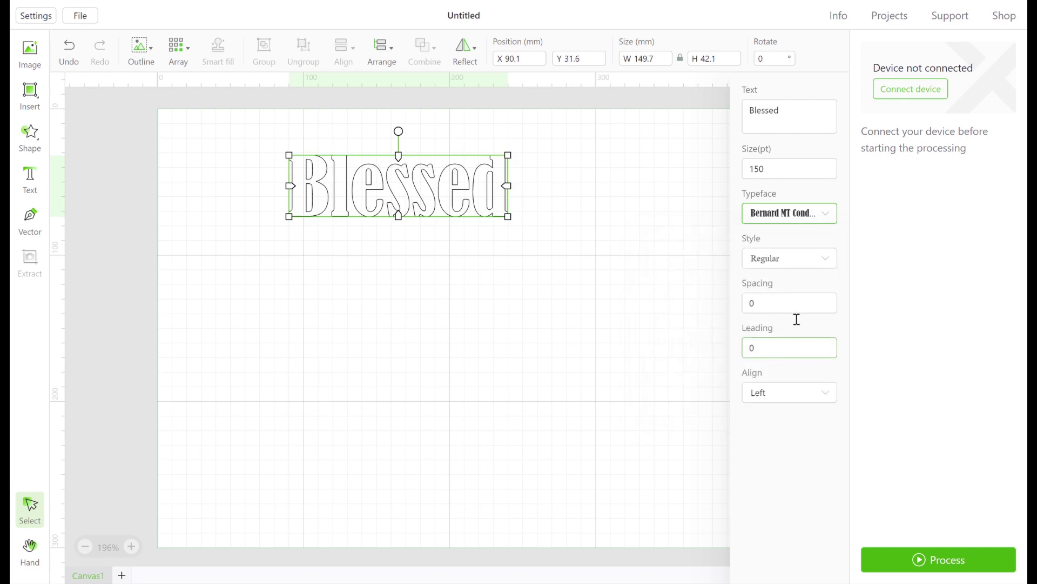
# Check the text's style options and set its letter spacing to 2.
pyautogui.click(832, 260)
pyautogui.click(824, 244)
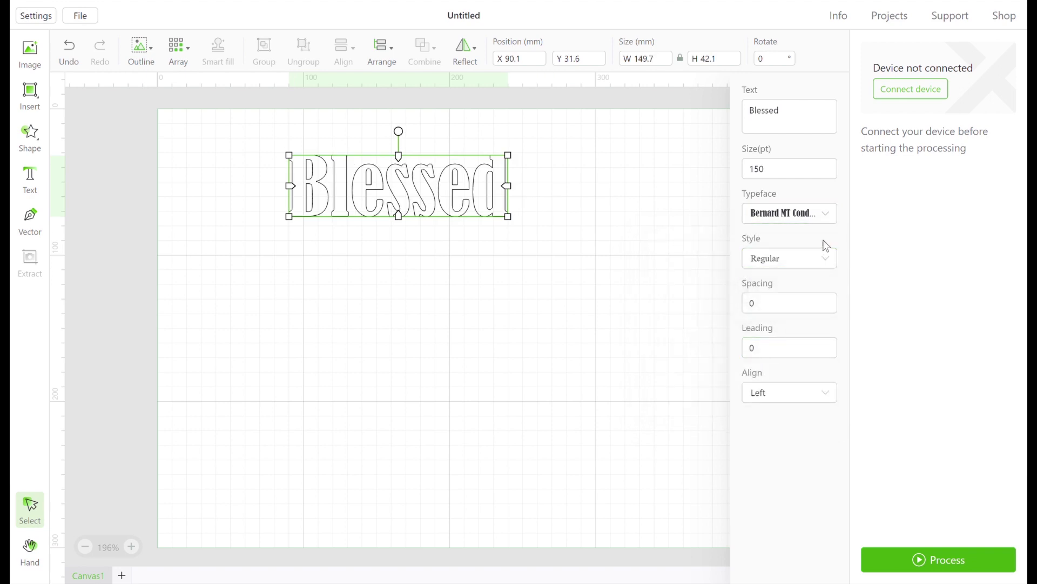
pyautogui.doubleClick(755, 316)
pyautogui.write('2')
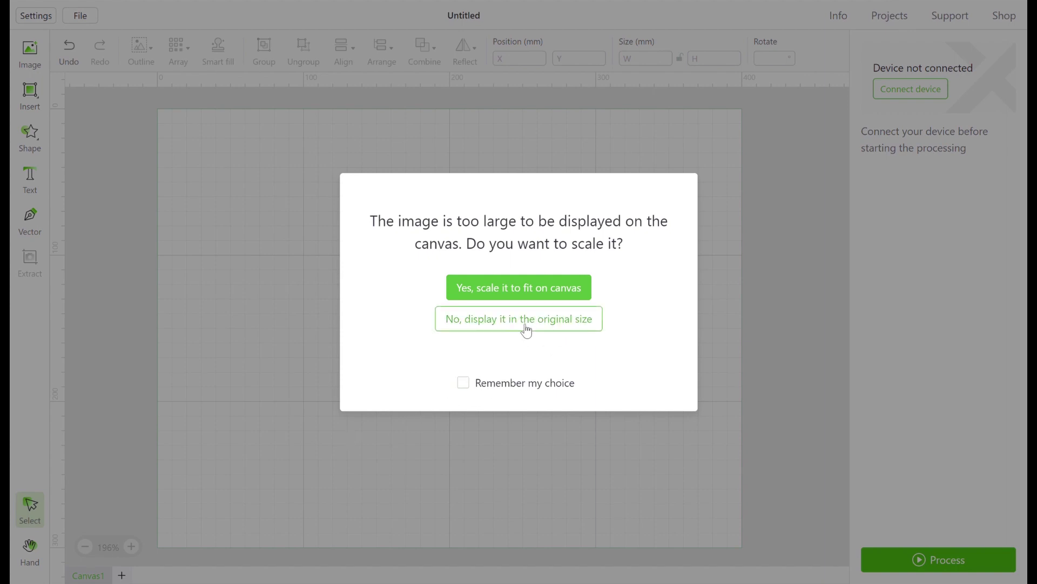
# Import the drill image scaled to fit the canvas and shrink it proportionally to about 153 mm wide.
pyautogui.click(502, 295)
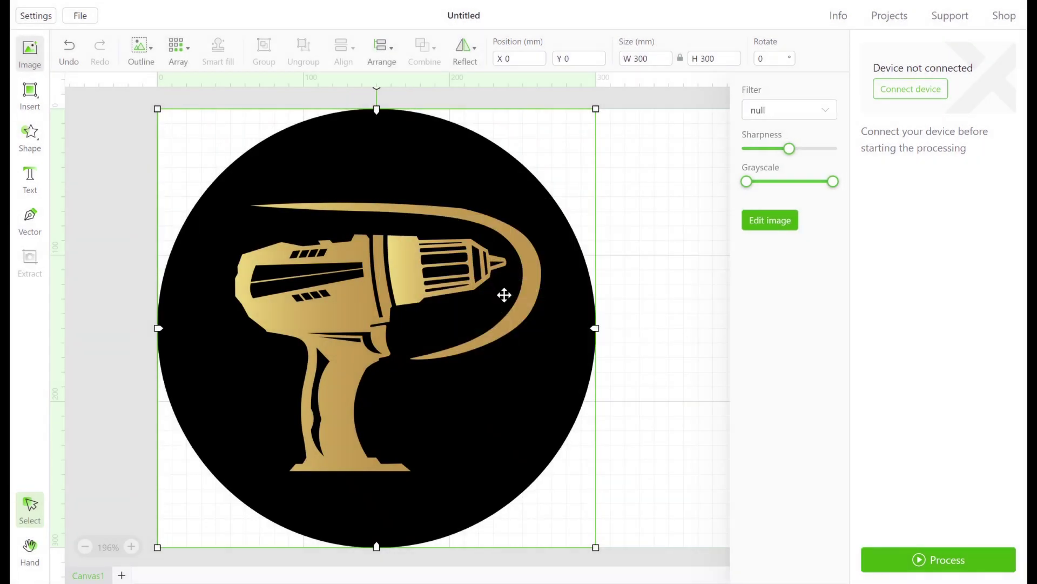
pyautogui.moveTo(597, 109); pyautogui.dragTo(405, 200)
# Edit the drill image, removing the black background and a black area on the drill body with the magic wand, and save it.
pyautogui.click(780, 233)
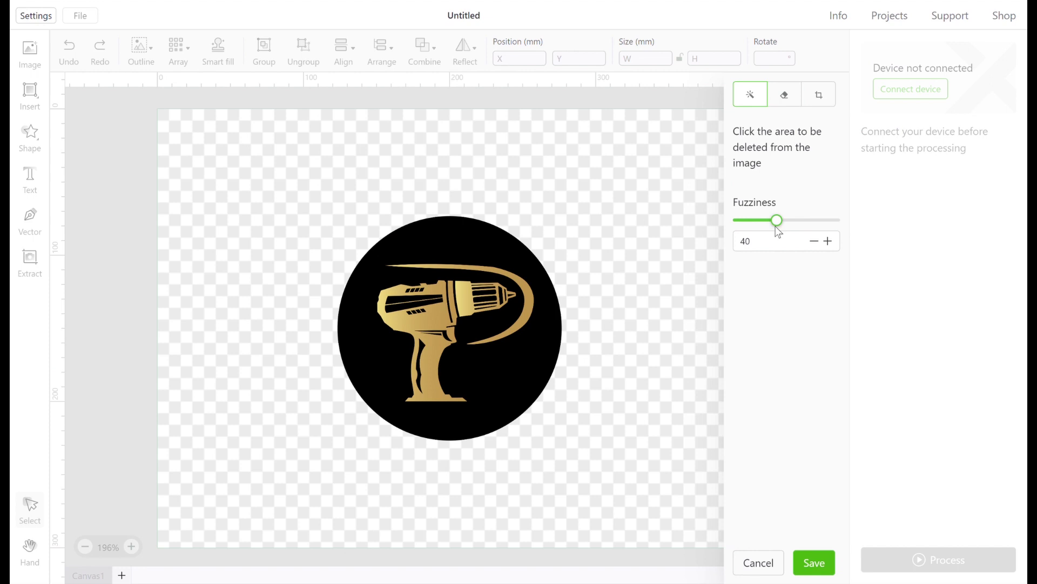
pyautogui.click(479, 249)
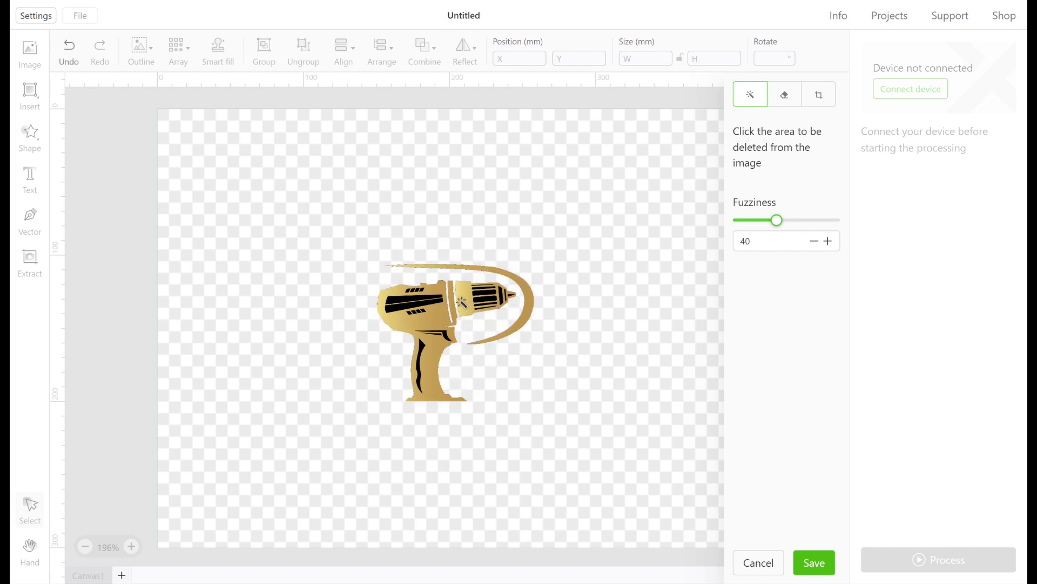
pyautogui.click(402, 306)
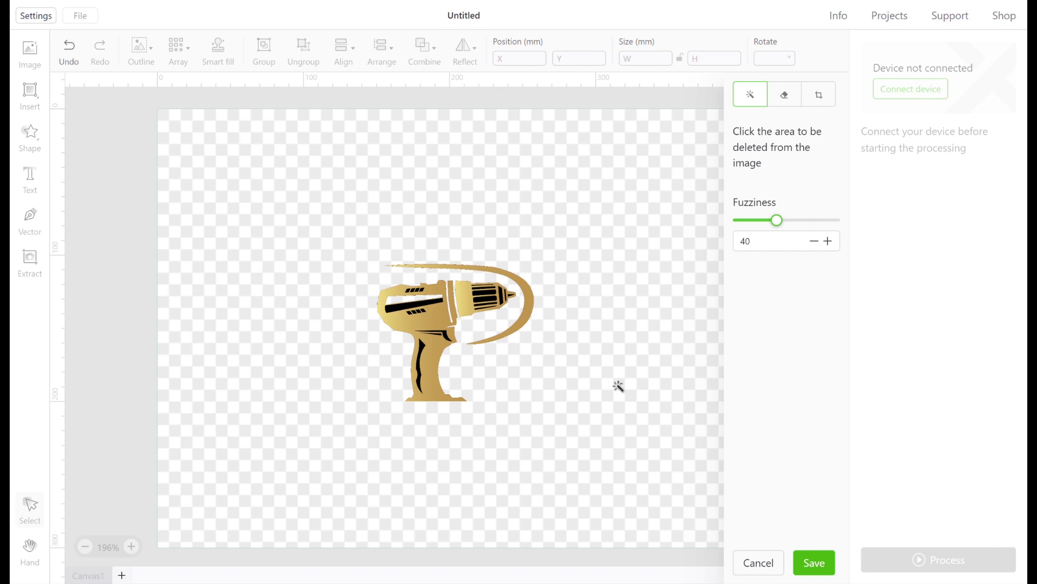
pyautogui.click(815, 565)
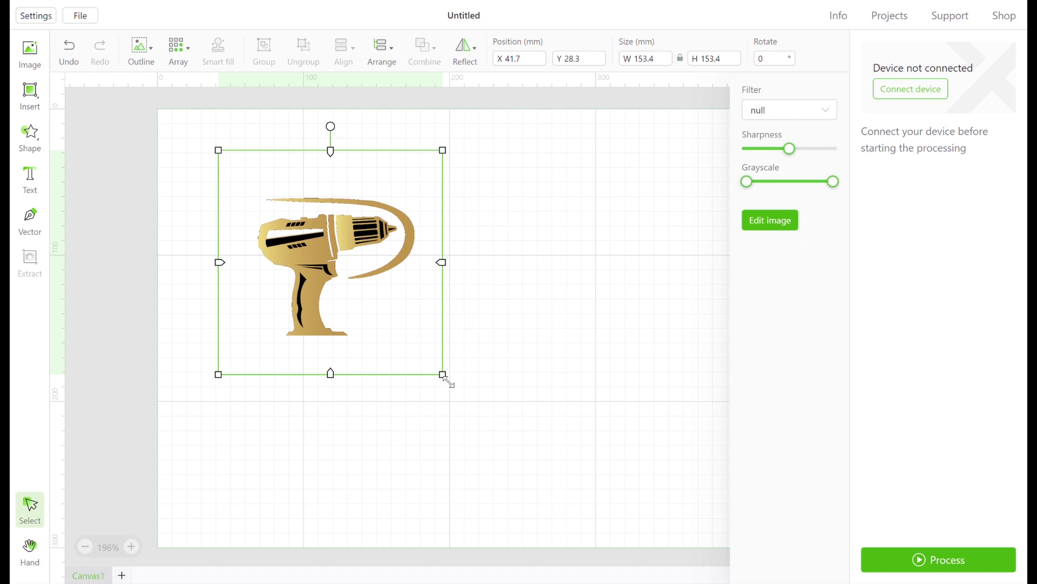
# Scale the drill image down to about 119 mm and place it at about X 17, Y 17 mm.
pyautogui.moveTo(448, 381); pyautogui.dragTo(237, 30)
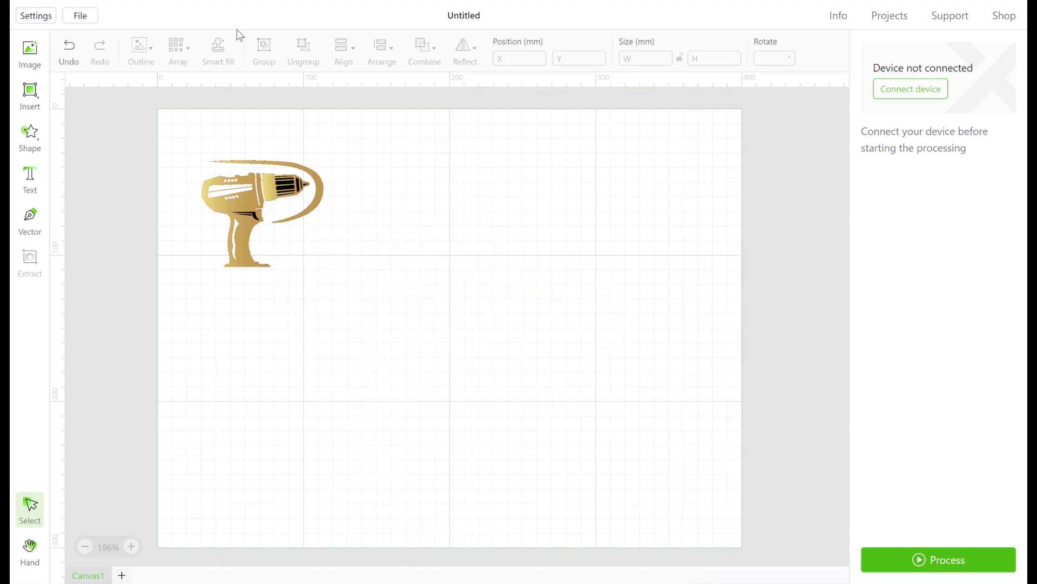
pyautogui.click(252, 203)
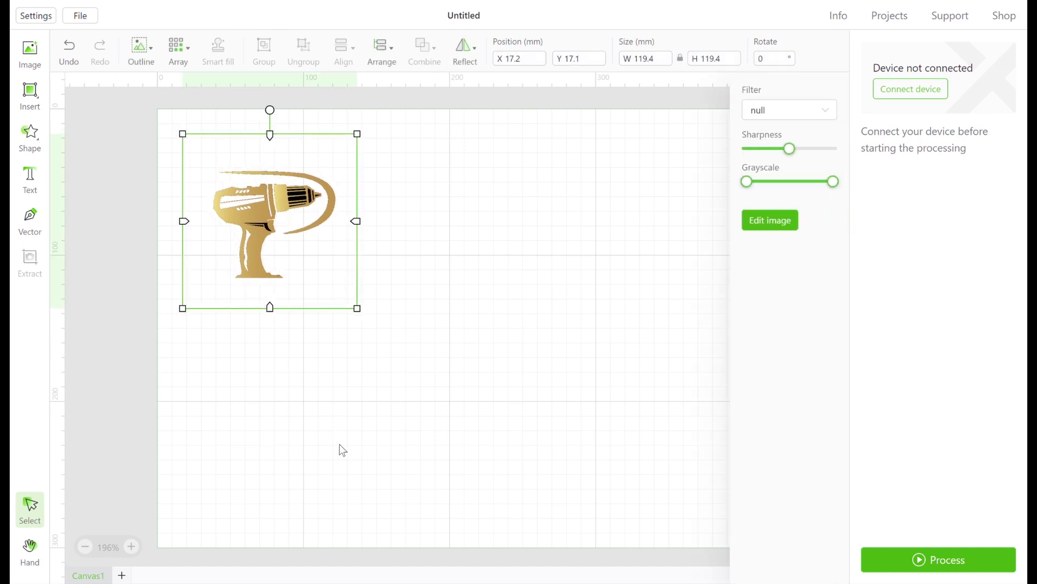
pyautogui.click(406, 202)
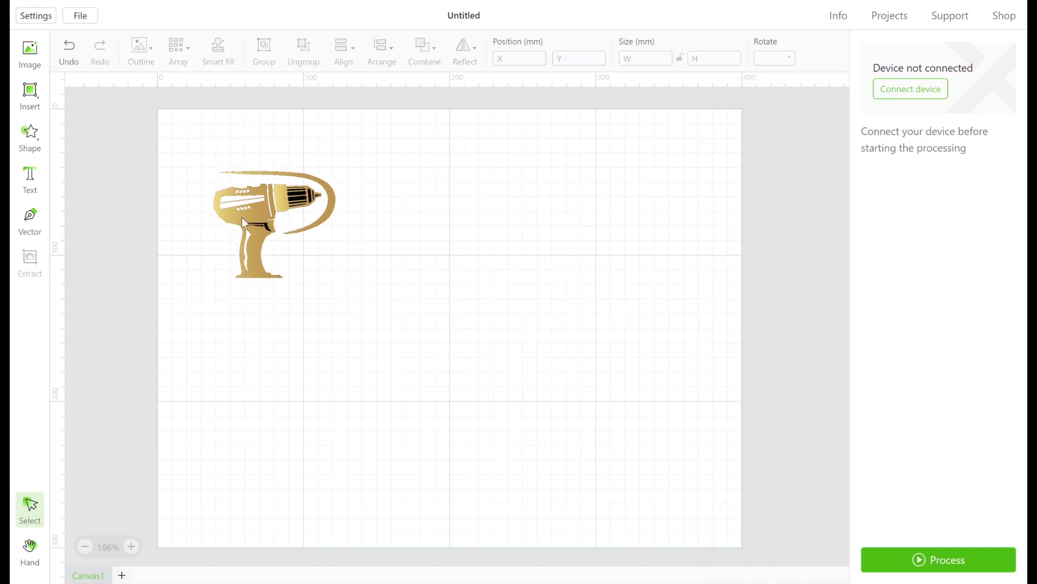
# Create an outline around the drill image with an offset distance of 0 mm.
pyautogui.click(274, 211)
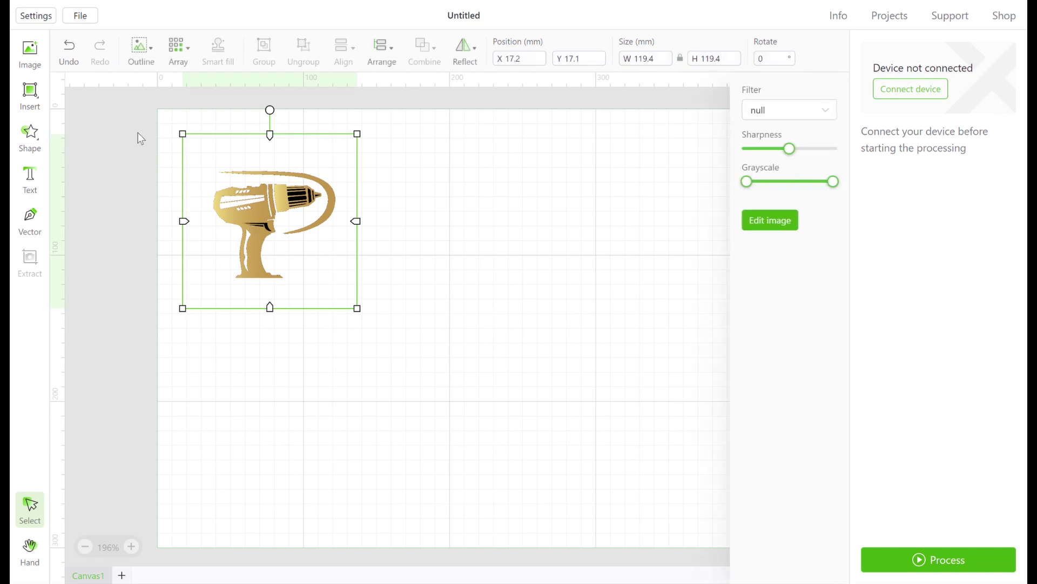
pyautogui.click(150, 64)
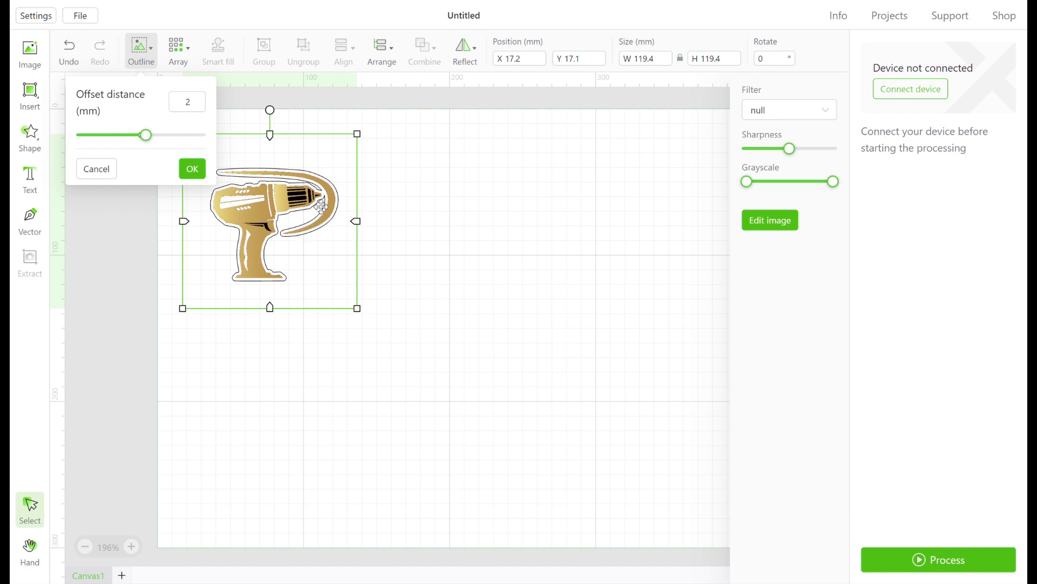
pyautogui.click(200, 109)
pyautogui.moveTo(200, 110); pyautogui.dragTo(183, 110)
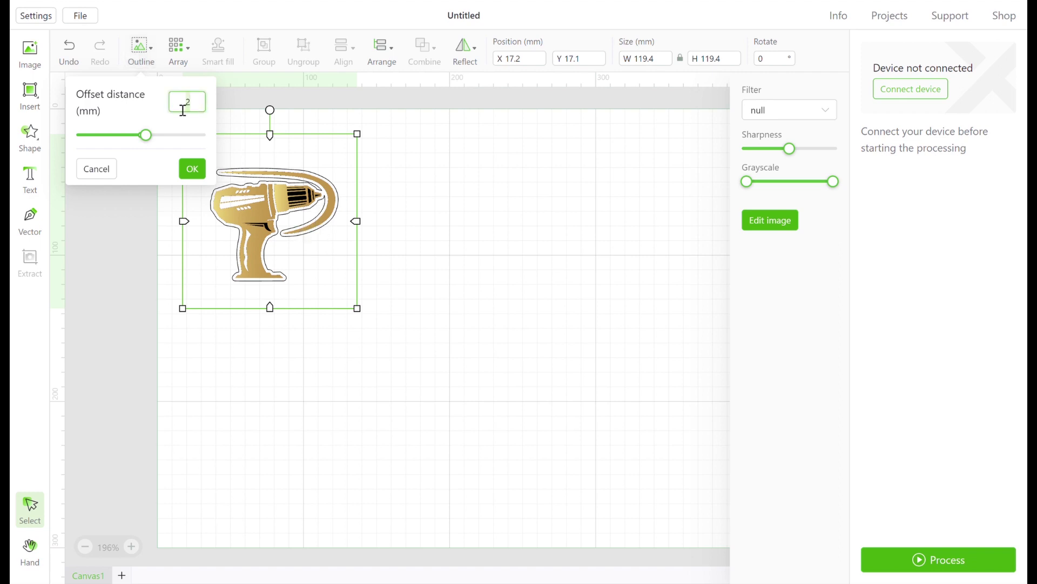
pyautogui.write('0')
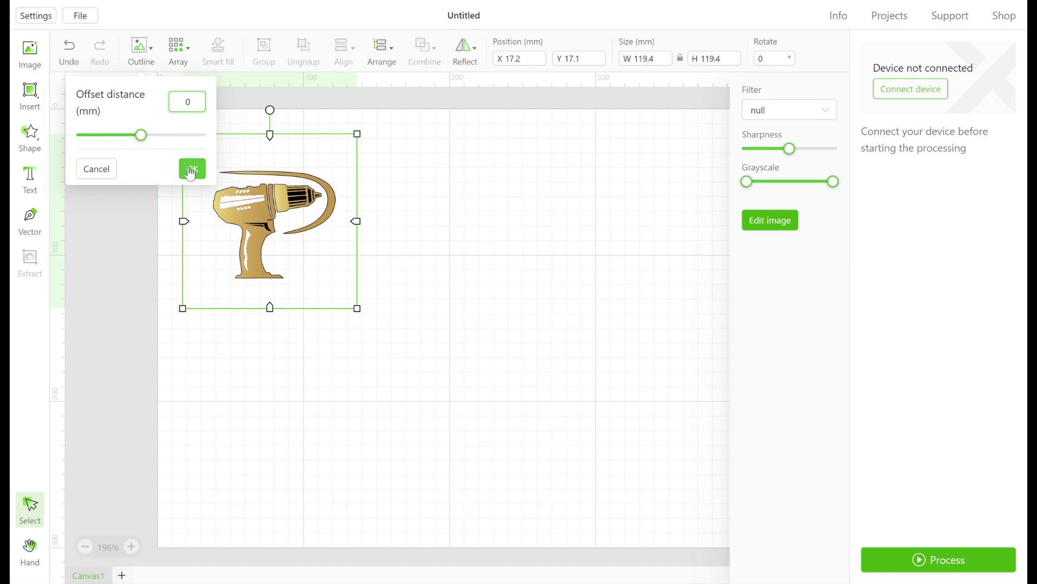
pyautogui.click(192, 168)
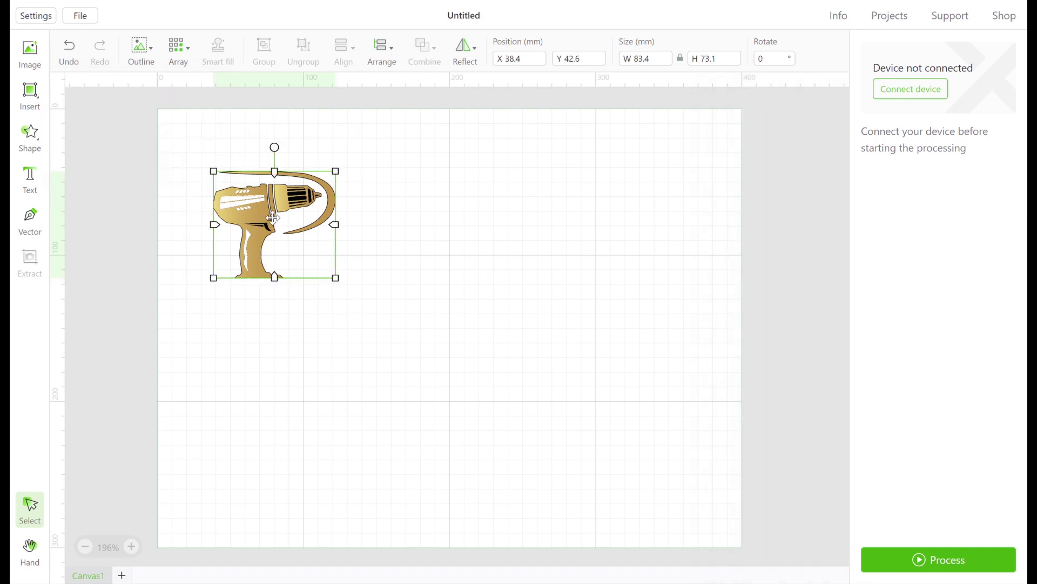
# Move the drill outline off the image to about X 148, Y 47 mm, and reselect the image.
pyautogui.moveTo(274, 218); pyautogui.dragTo(422, 232)
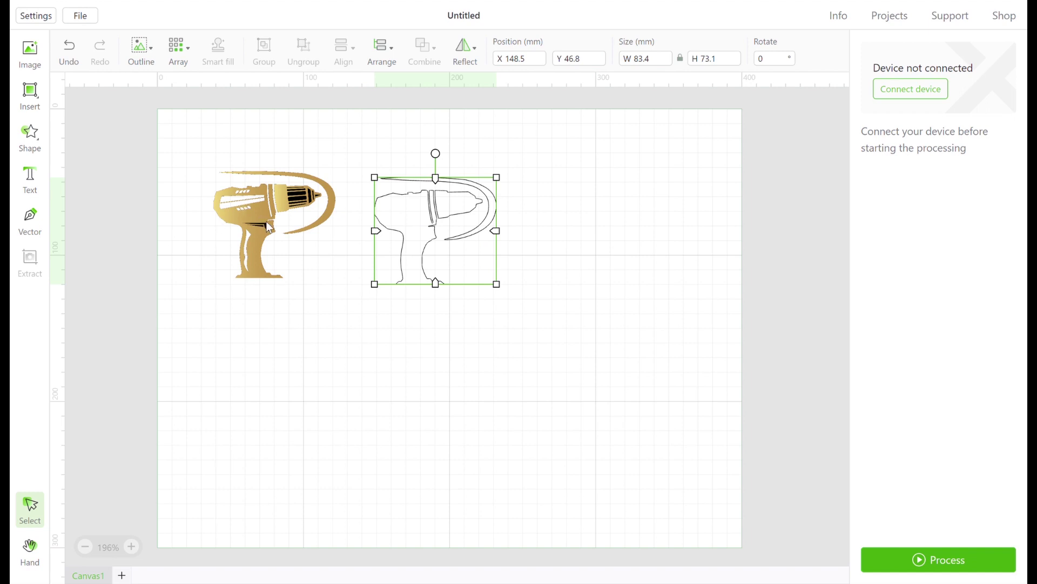
pyautogui.click(266, 230)
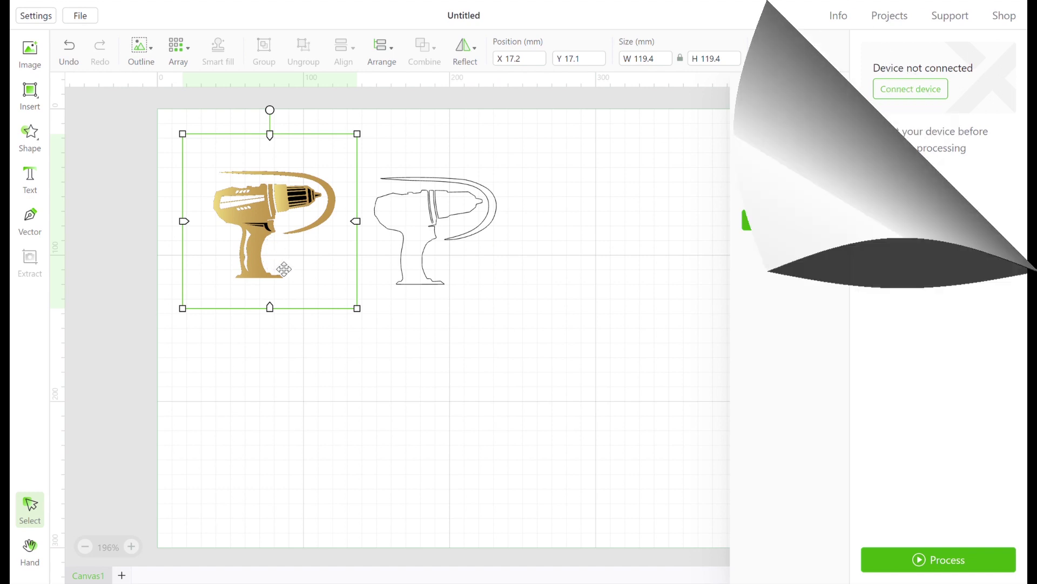
# Insert a heart shape on the empty canvas and move it to about X 3, Y 13 mm.
pyautogui.click(33, 140)
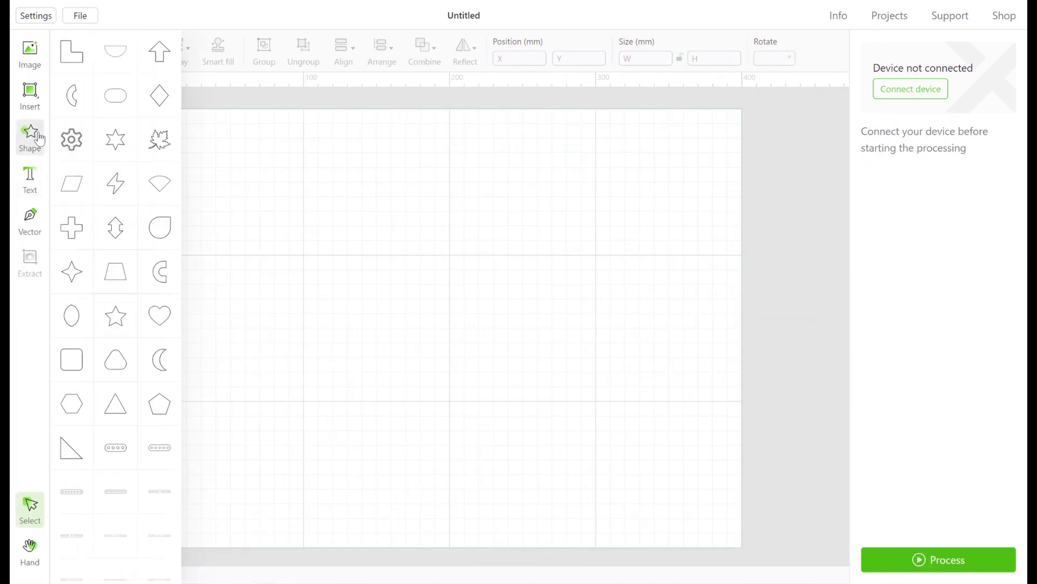
pyautogui.click(161, 319)
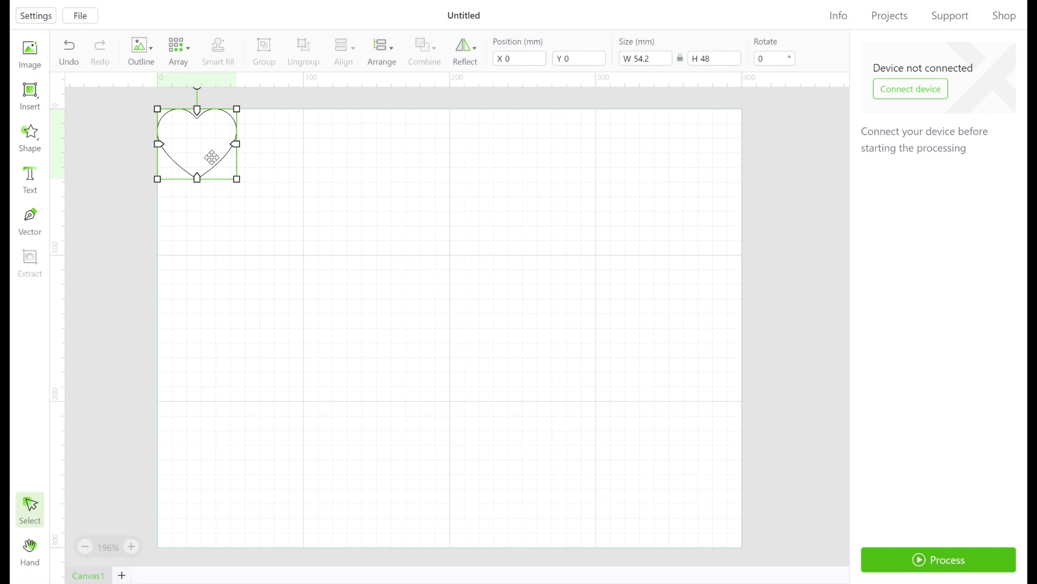
pyautogui.moveTo(212, 158); pyautogui.dragTo(217, 177)
# Create a grid array of the heart with 7 columns and 5 rows, keeping 1 mm spacing both ways.
pyautogui.click(181, 53)
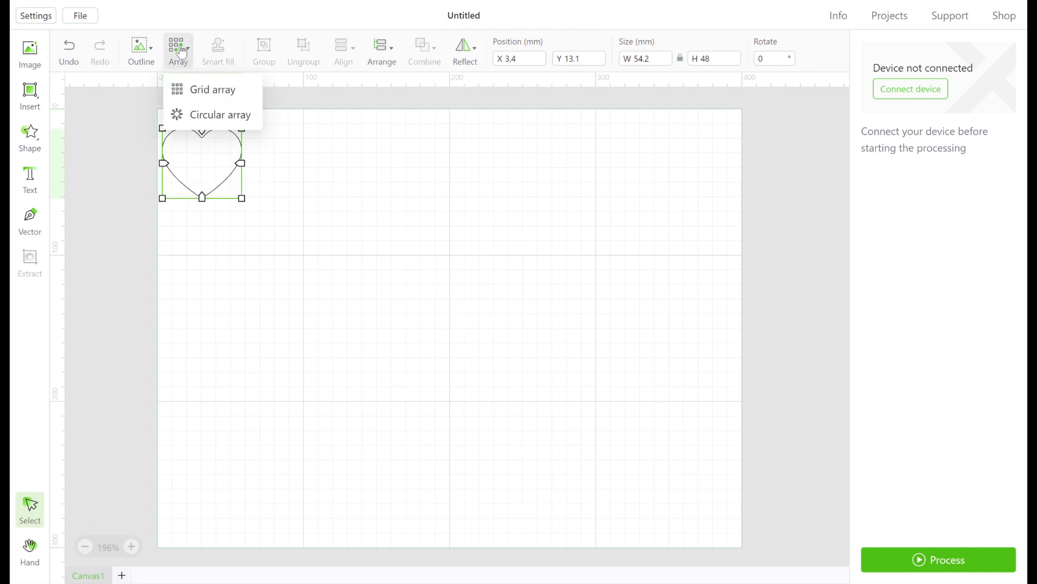
pyautogui.click(196, 94)
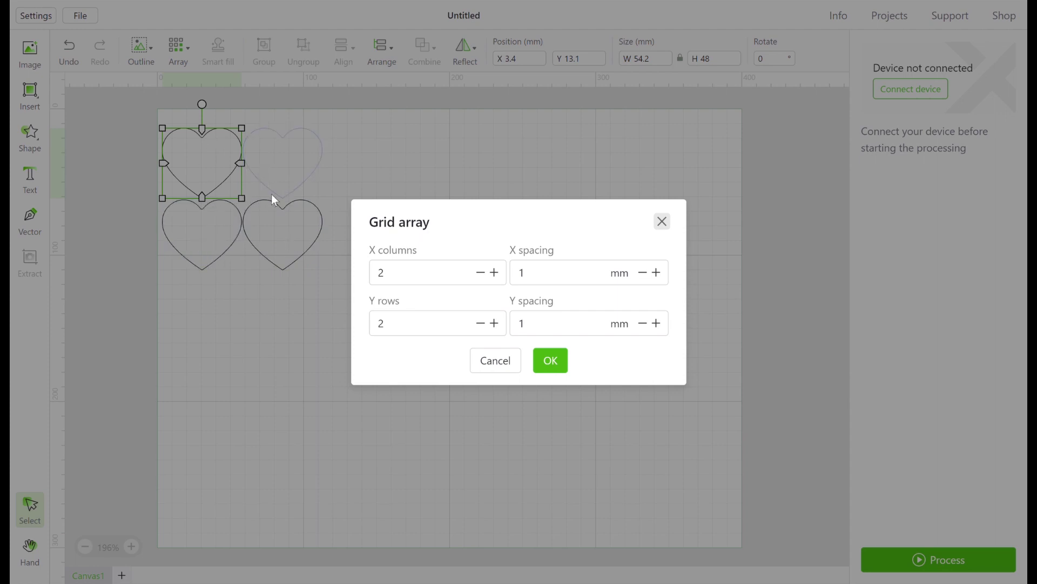
pyautogui.click(495, 273)
pyautogui.click(495, 273)
pyautogui.click(500, 275)
pyautogui.click(501, 276)
pyautogui.click(501, 276)
pyautogui.click(502, 325)
pyautogui.click(502, 325)
pyautogui.click(502, 324)
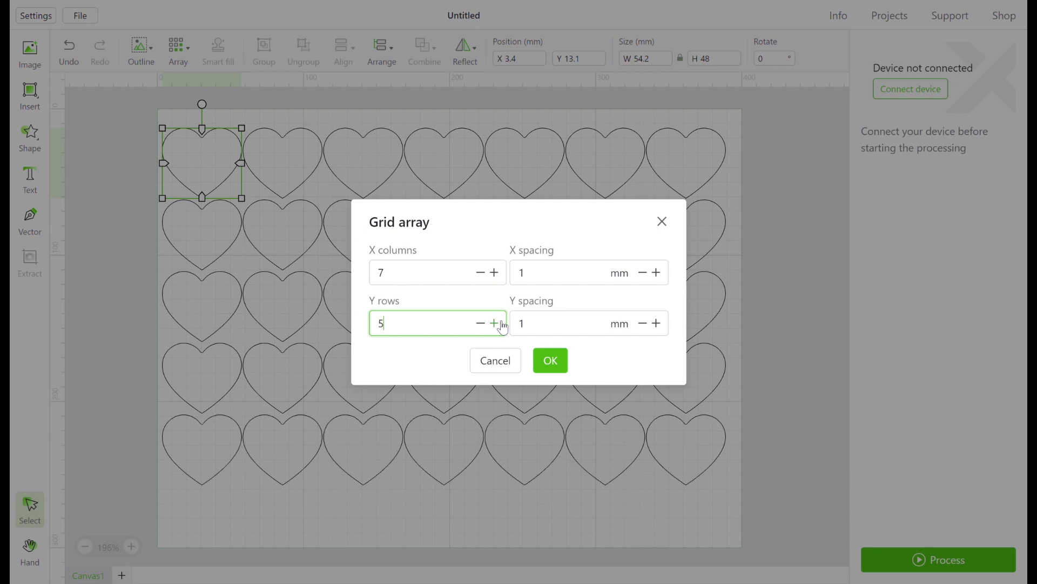
pyautogui.click(554, 362)
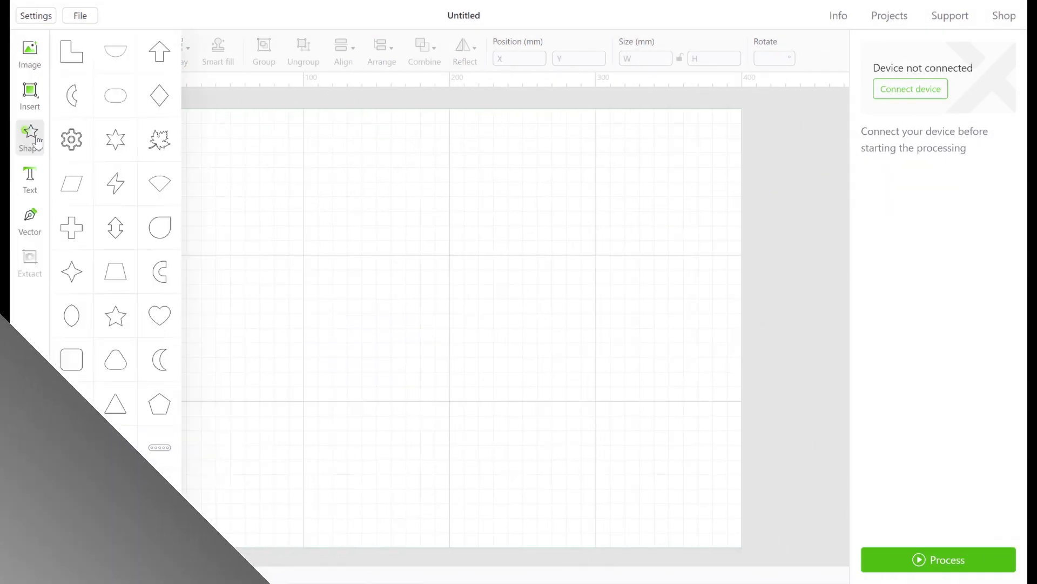
# Insert a gear shape and paste two copies of it, placing them unevenly beside the original.
pyautogui.click(72, 139)
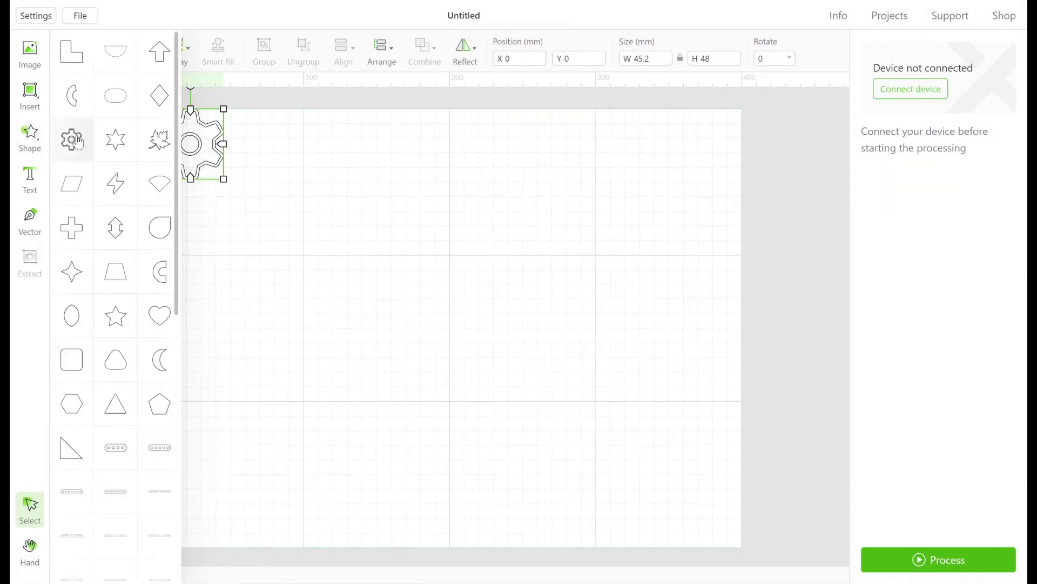
pyautogui.rightClick(255, 204)
pyautogui.click(278, 238)
pyautogui.hotkey('ctrl', 'v')
pyautogui.moveTo(363, 202); pyautogui.dragTo(334, 204)
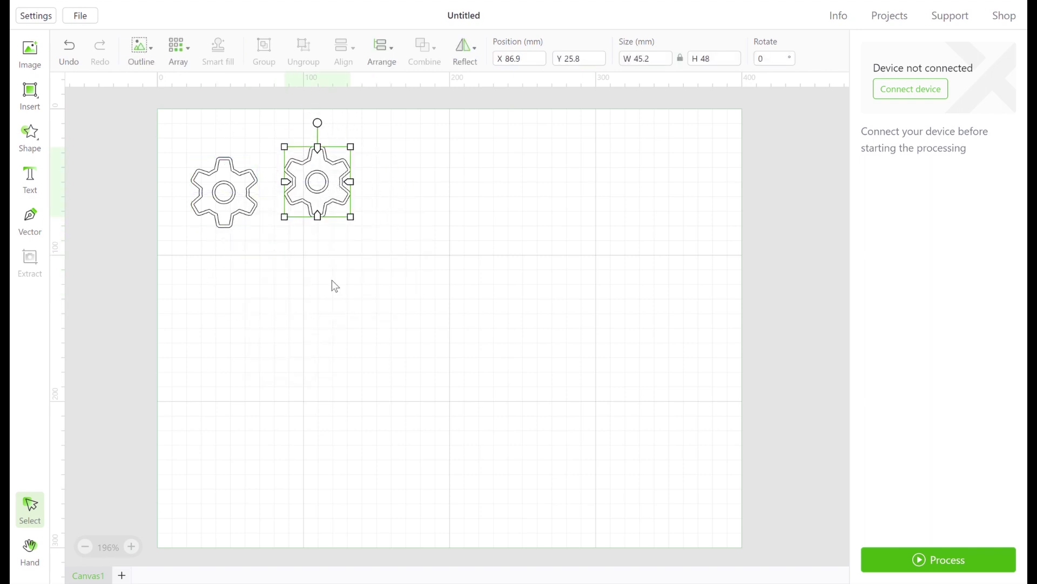
pyautogui.hotkey('ctrl', 'v')
# Align the three gears along their top edges.
pyautogui.moveTo(174, 137); pyautogui.dragTo(465, 234)
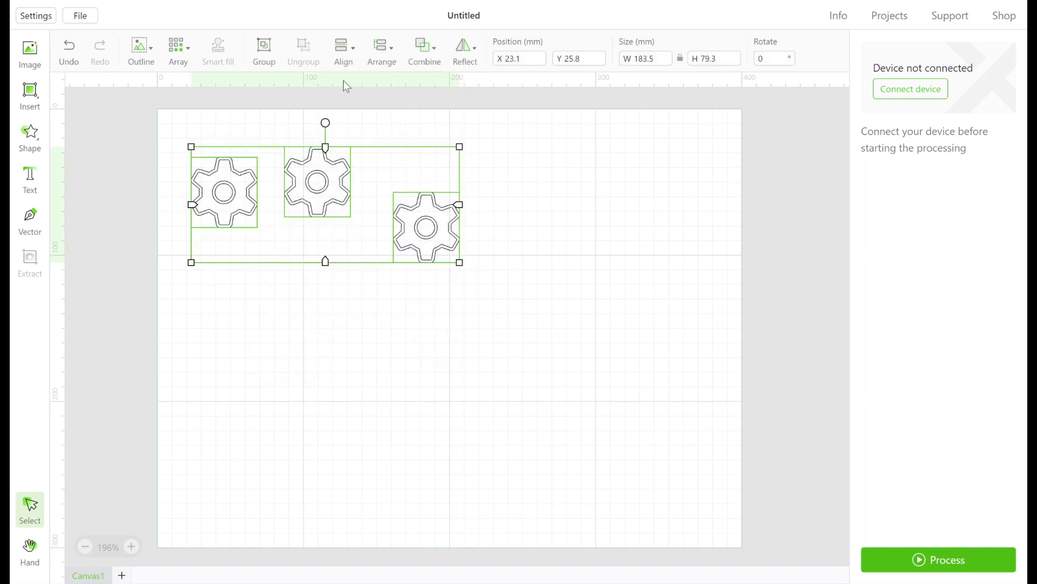
pyautogui.click(345, 61)
pyautogui.click(349, 58)
pyautogui.click(345, 56)
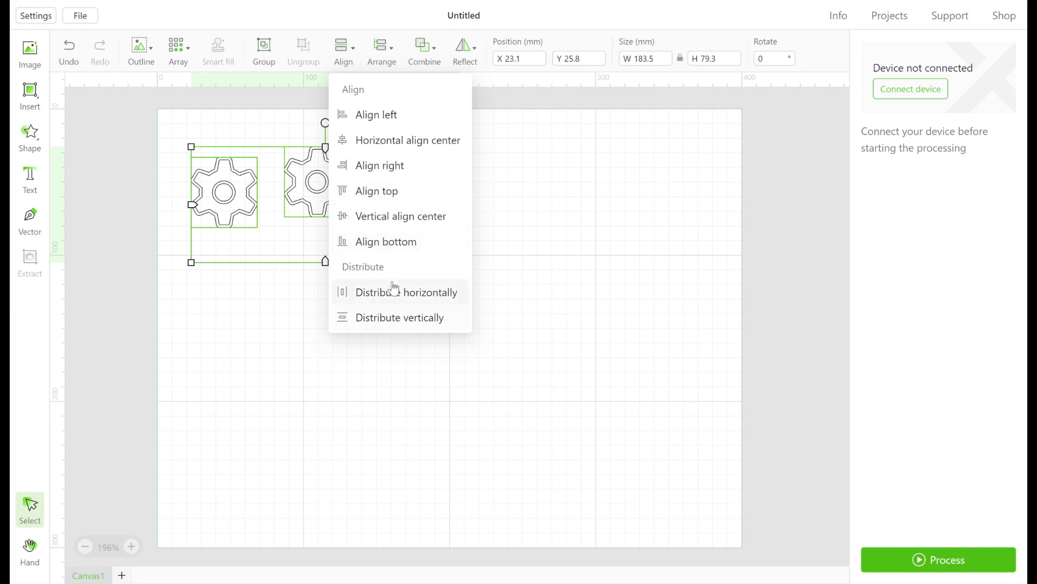
pyautogui.click(378, 190)
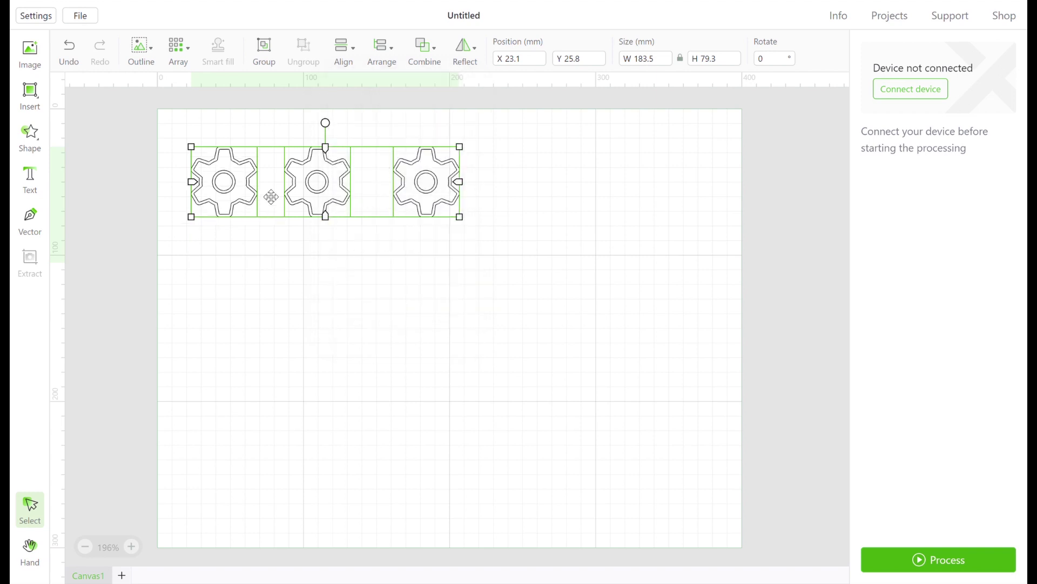
pyautogui.click(420, 246)
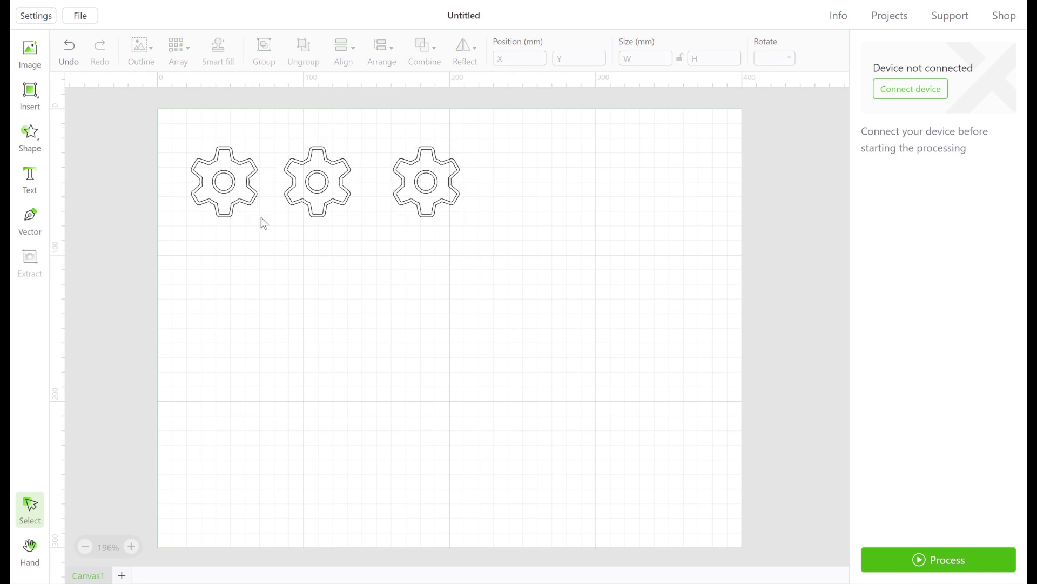
# Distribute the three gears horizontally so they are evenly spaced.
pyautogui.moveTo(545, 172); pyautogui.dragTo(154, 215)
pyautogui.click(344, 50)
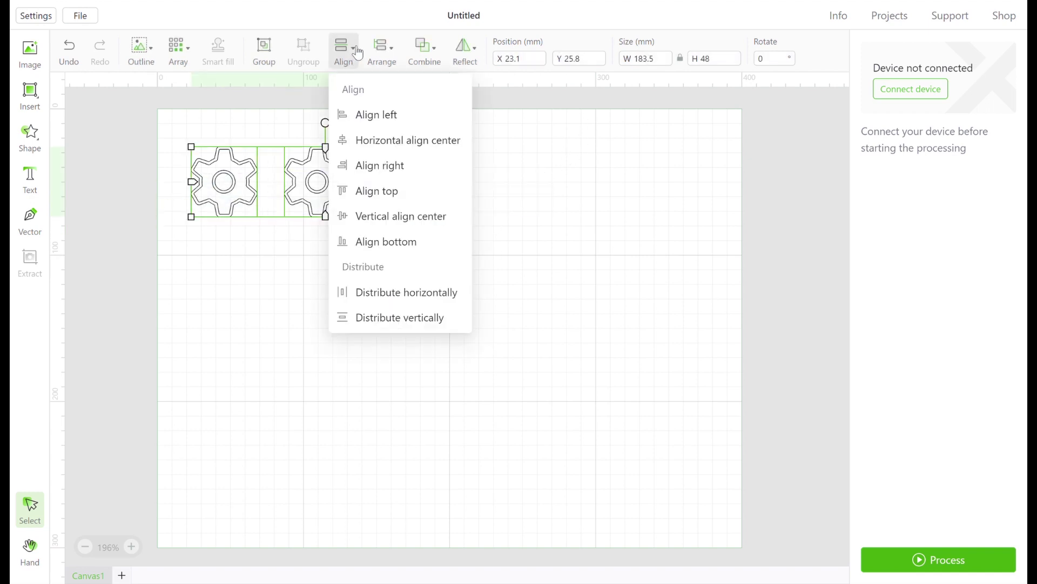
pyautogui.click(386, 304)
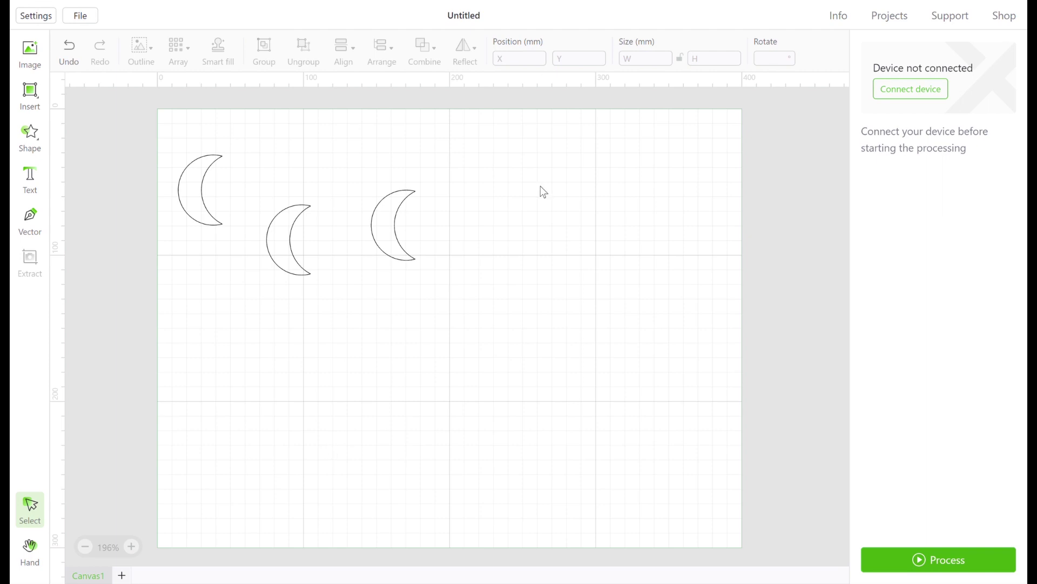
# Group the three crescent shapes and move the group across the canvas and back towards the upper-left corner.
pyautogui.moveTo(495, 210); pyautogui.dragTo(164, 254)
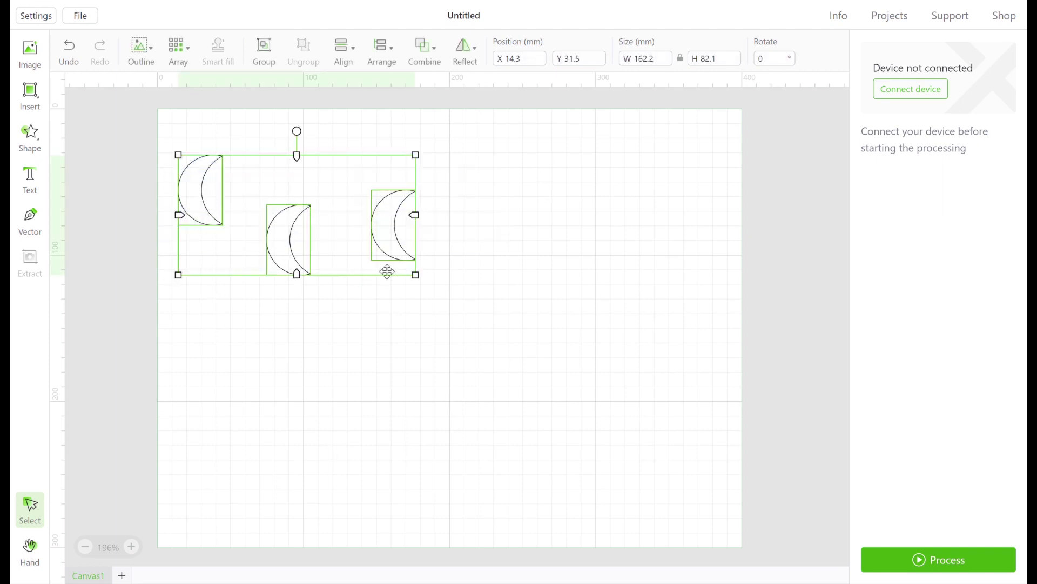
pyautogui.click(269, 55)
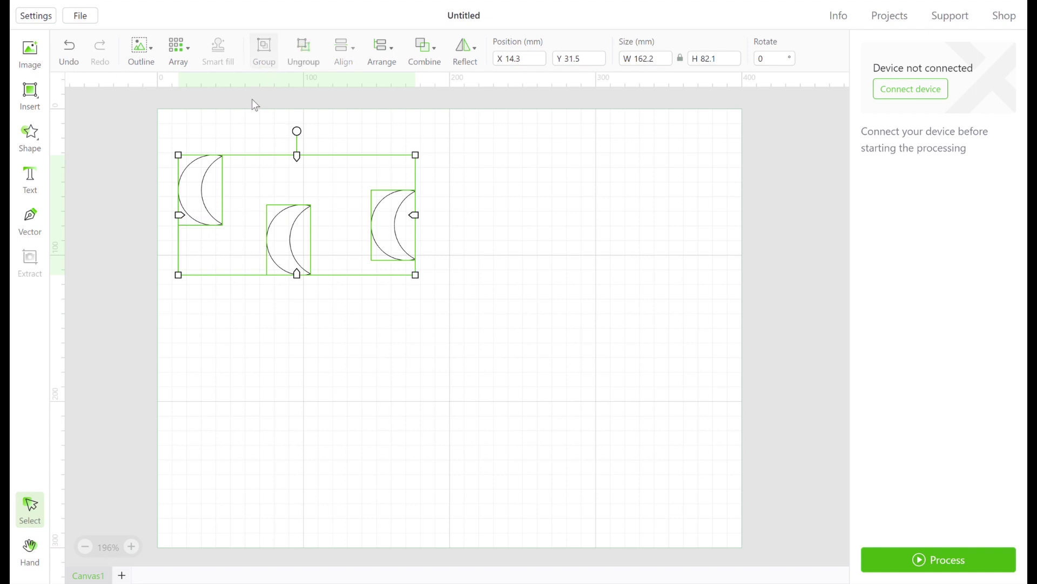
pyautogui.moveTo(400, 224); pyautogui.dragTo(592, 232)
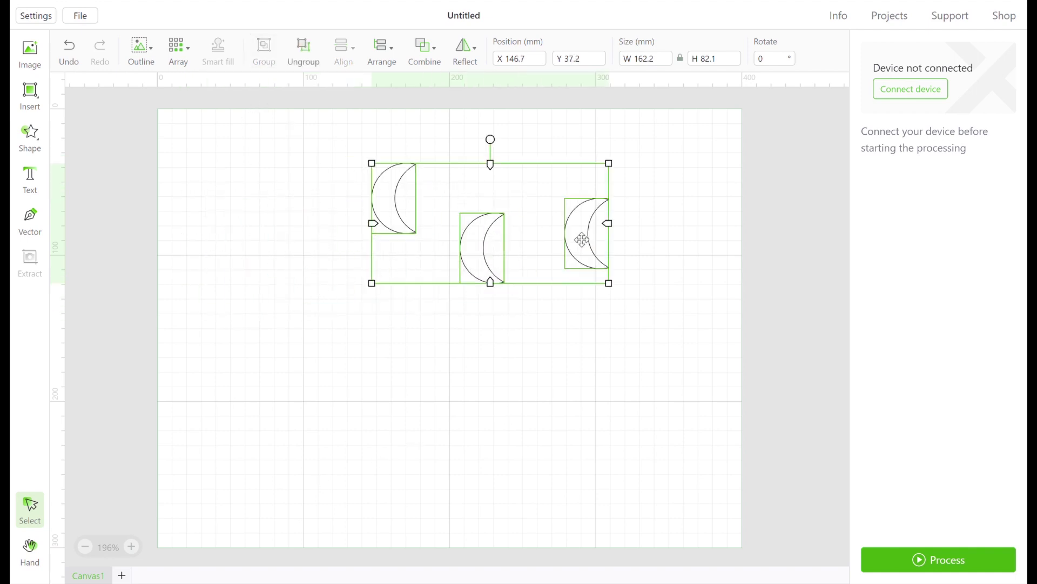
pyautogui.click(488, 370)
pyautogui.moveTo(488, 282); pyautogui.dragTo(290, 259)
pyautogui.click(335, 348)
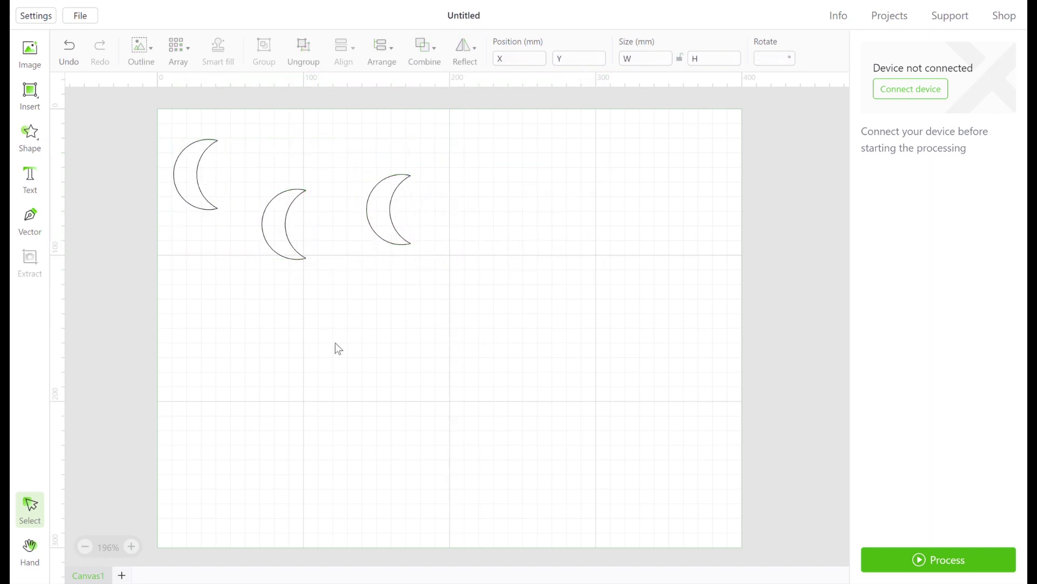
pyautogui.click(385, 232)
pyautogui.moveTo(299, 118); pyautogui.dragTo(296, 148)
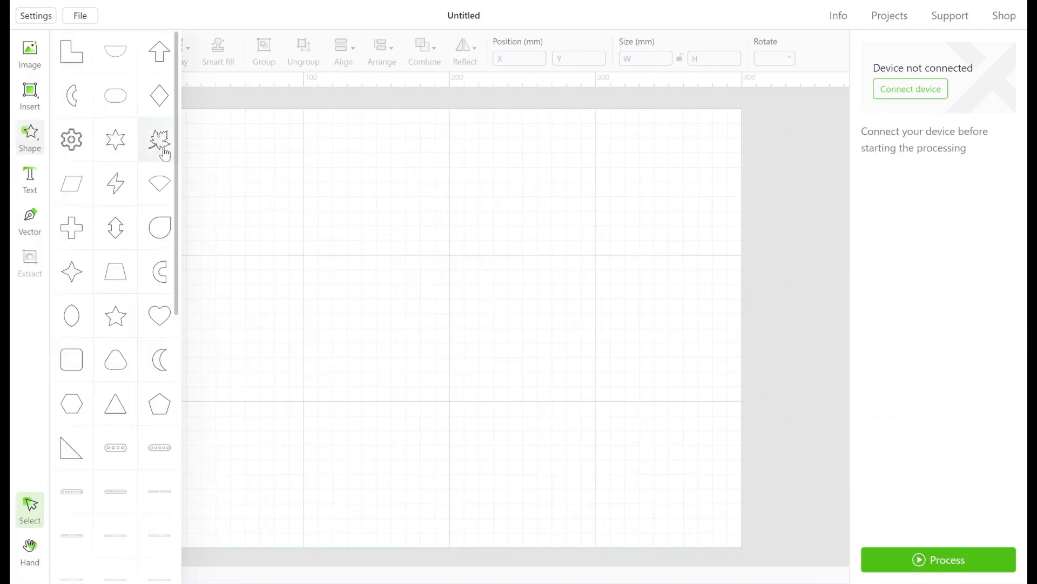
# Insert a maple leaf shape on the empty canvas and move it to about X 63, Y 37 mm.
pyautogui.click(159, 139)
pyautogui.moveTo(213, 151); pyautogui.dragTo(305, 206)
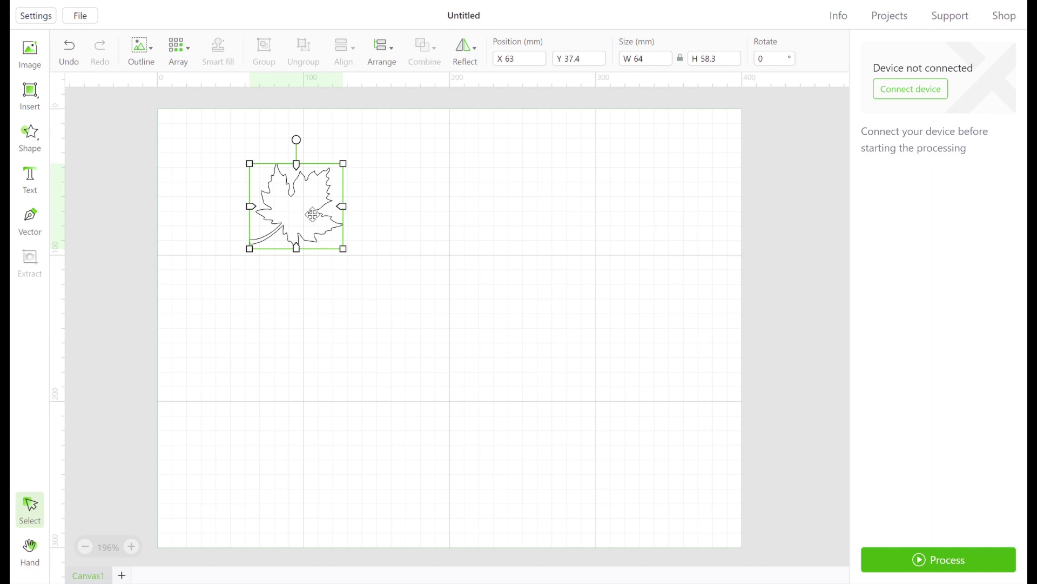
# Reflect the maple leaf horizontally and reflect it back to its original orientation.
pyautogui.click(472, 66)
pyautogui.click(474, 68)
pyautogui.click(475, 68)
pyautogui.click(480, 89)
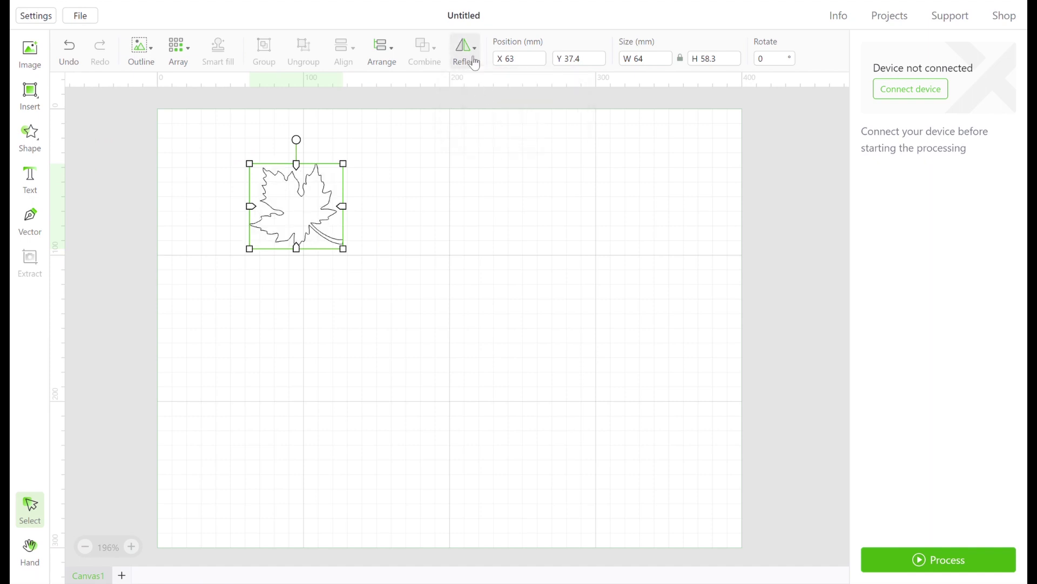
pyautogui.click(475, 56)
pyautogui.click(485, 90)
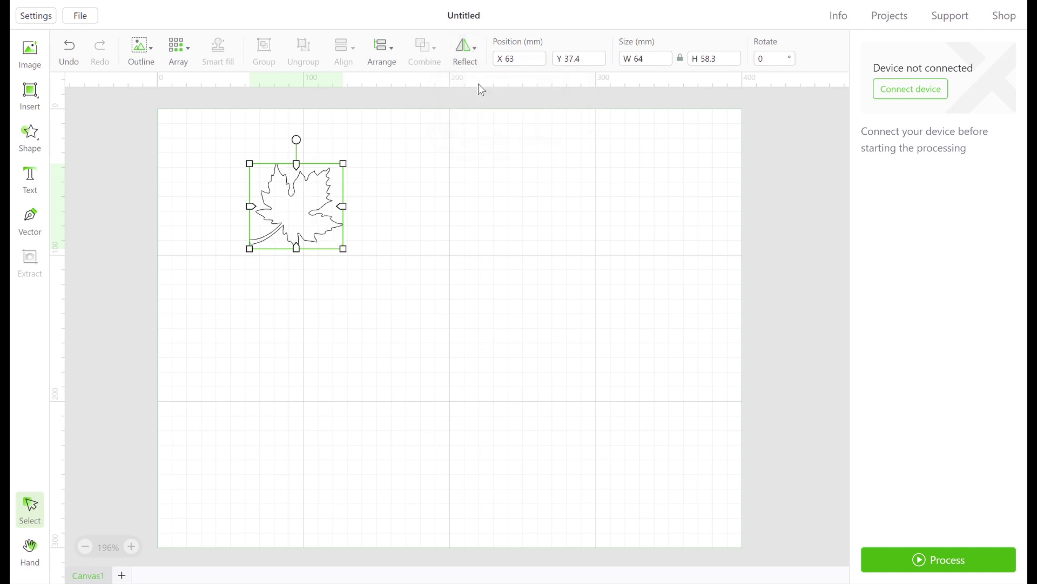
# Reflect the maple leaf vertically and reflect it back upright.
pyautogui.click(476, 68)
pyautogui.click(482, 114)
pyautogui.click(475, 56)
pyautogui.click(486, 116)
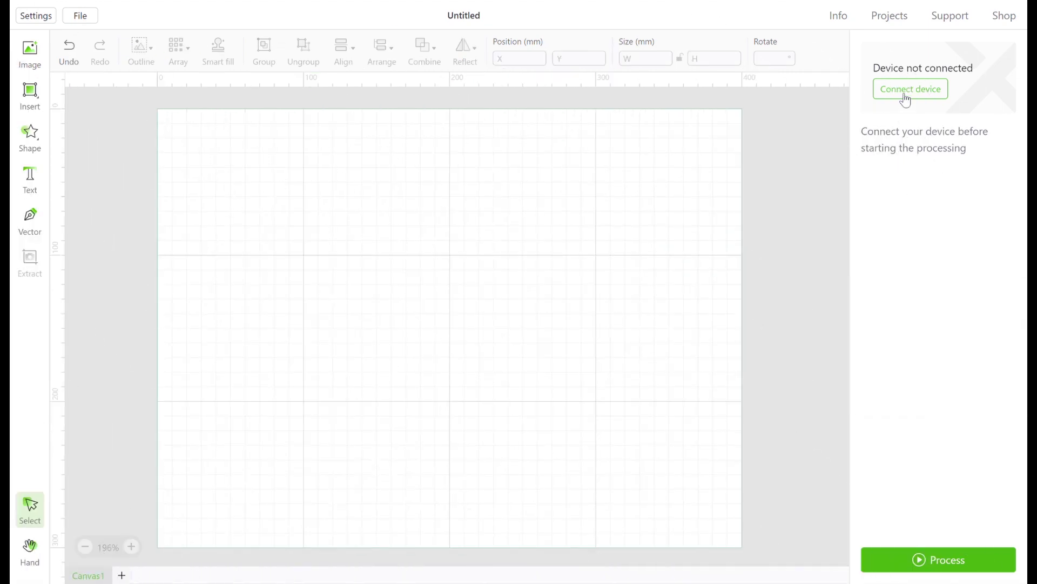
# Connect the xTool_M1 laser over USB.
pyautogui.click(906, 99)
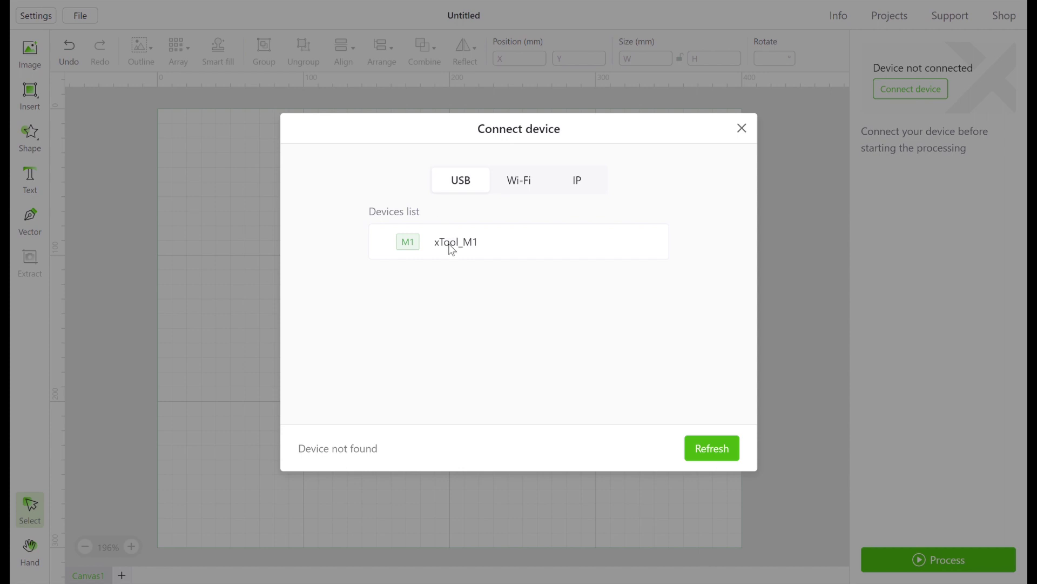
pyautogui.click(451, 246)
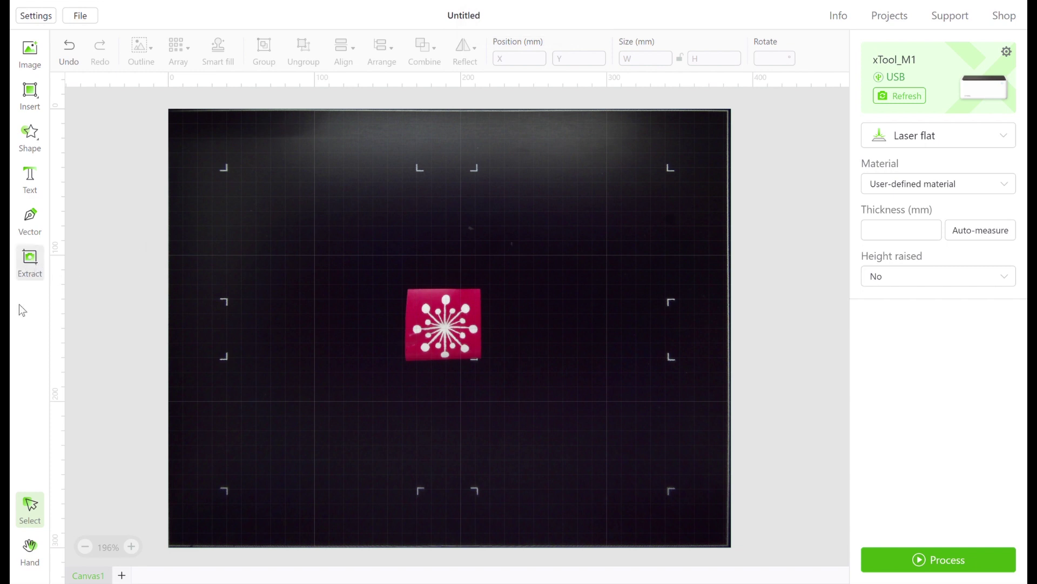
# Start extracting an image from the camera view and crop it to the red square with the white starburst pattern.
pyautogui.click(31, 262)
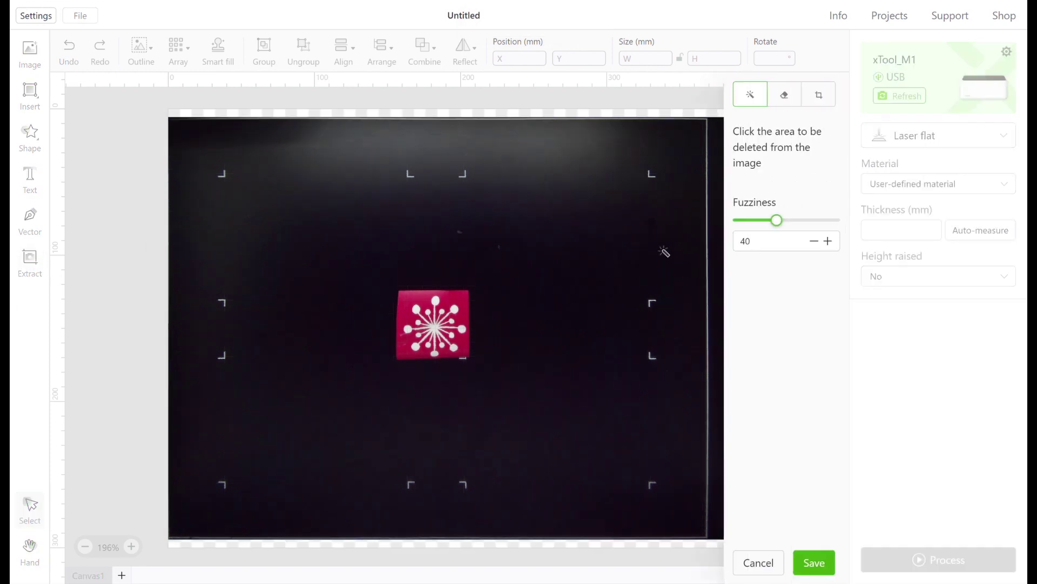
pyautogui.click(828, 104)
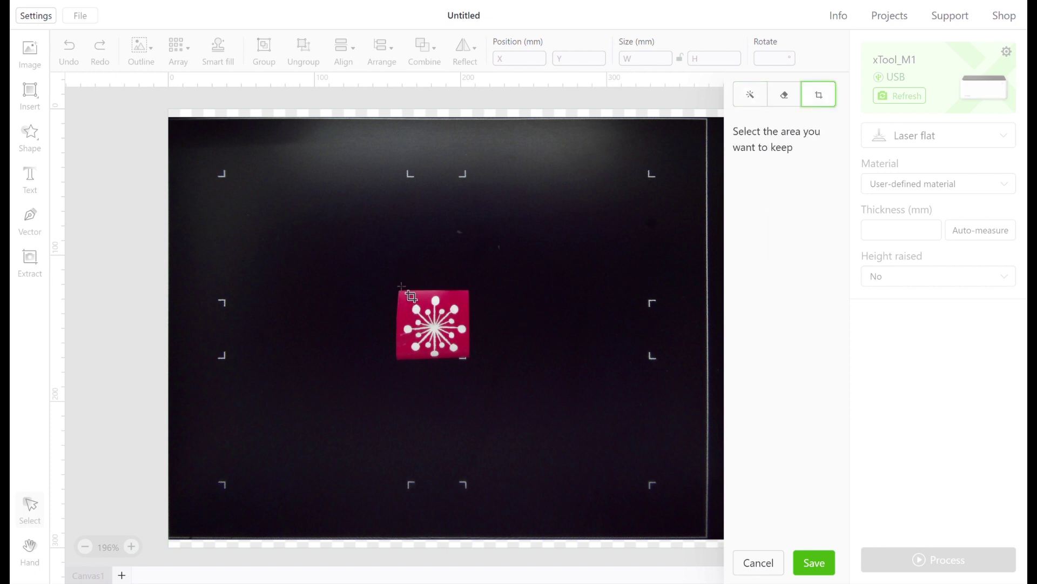
pyautogui.moveTo(391, 285); pyautogui.dragTo(478, 367)
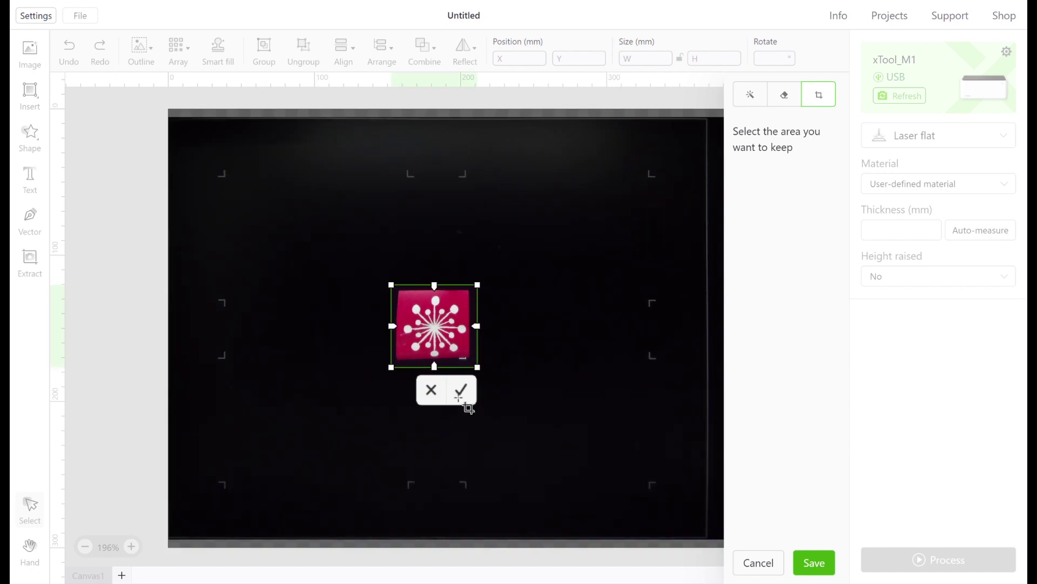
pyautogui.click(463, 391)
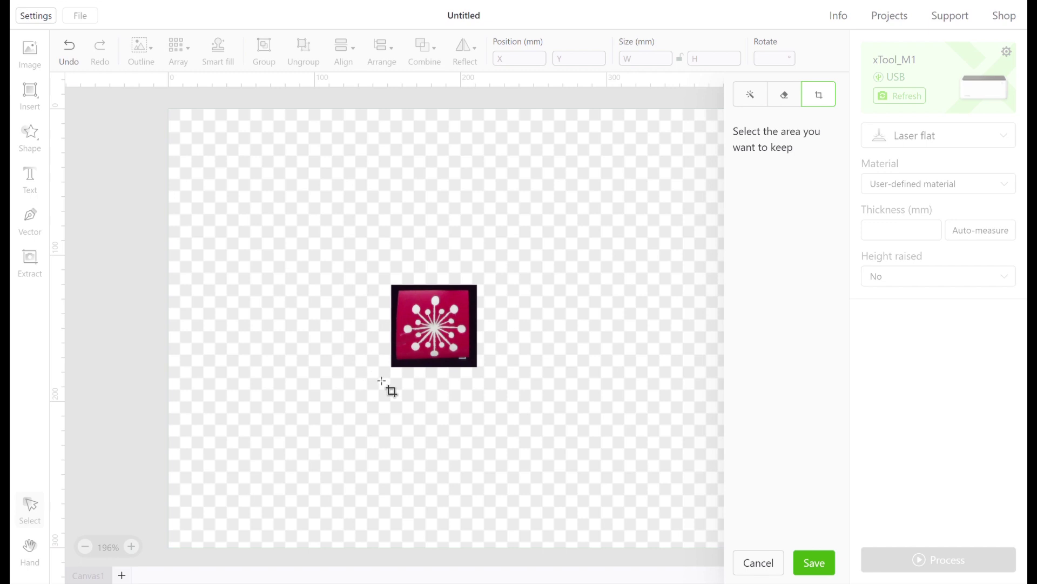
# Remove the black surroundings and the red areas around the starburst from the cropped image with the magic wand.
pyautogui.click(760, 103)
pyautogui.click(468, 304)
pyautogui.click(475, 301)
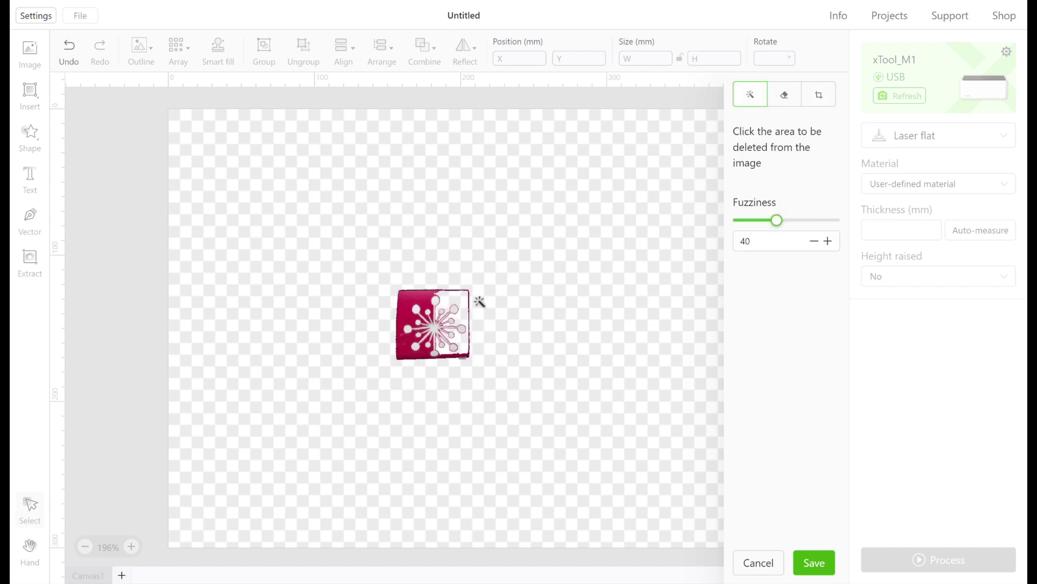
pyautogui.click(427, 303)
pyautogui.click(408, 327)
pyautogui.click(753, 220)
# Erase the leftover frame and specks around the starburst with the size 10 eraser and save the extracted image.
pyautogui.click(786, 95)
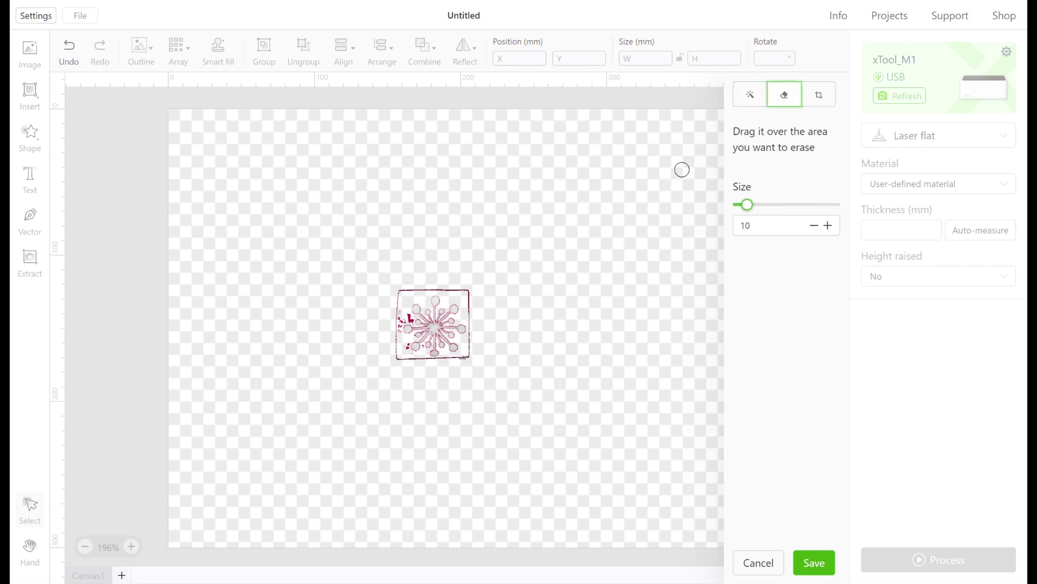
pyautogui.moveTo(480, 298)
pyautogui.mouseDown()
pyautogui.moveTo(434, 285)
pyautogui.moveTo(399, 293)
pyautogui.moveTo(400, 358)
pyautogui.mouseUp()
pyautogui.moveTo(473, 299)
pyautogui.mouseDown()
pyautogui.moveTo(466, 360)
pyautogui.moveTo(409, 361)
pyautogui.mouseUp()
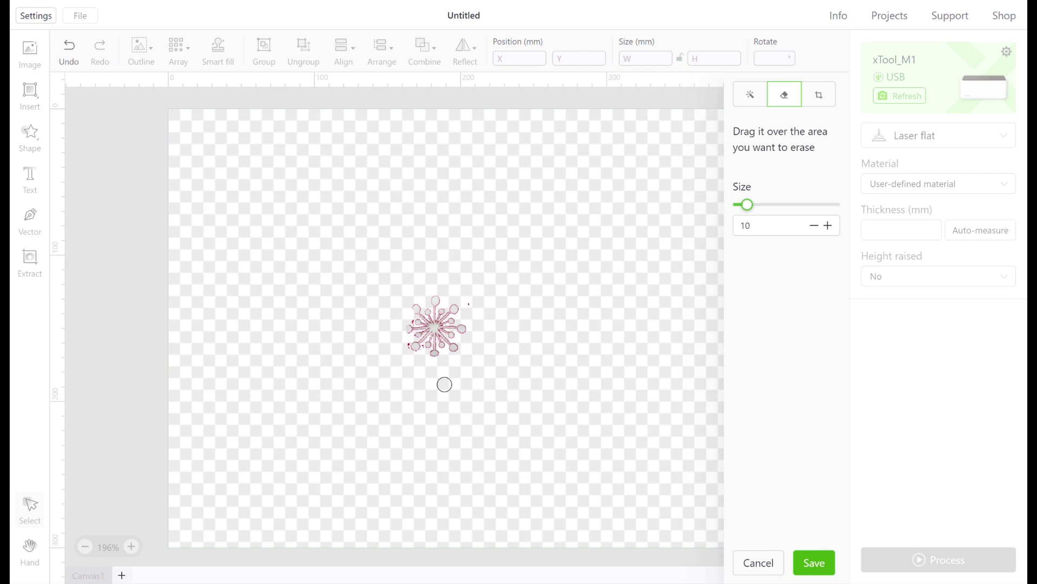
pyautogui.click(815, 562)
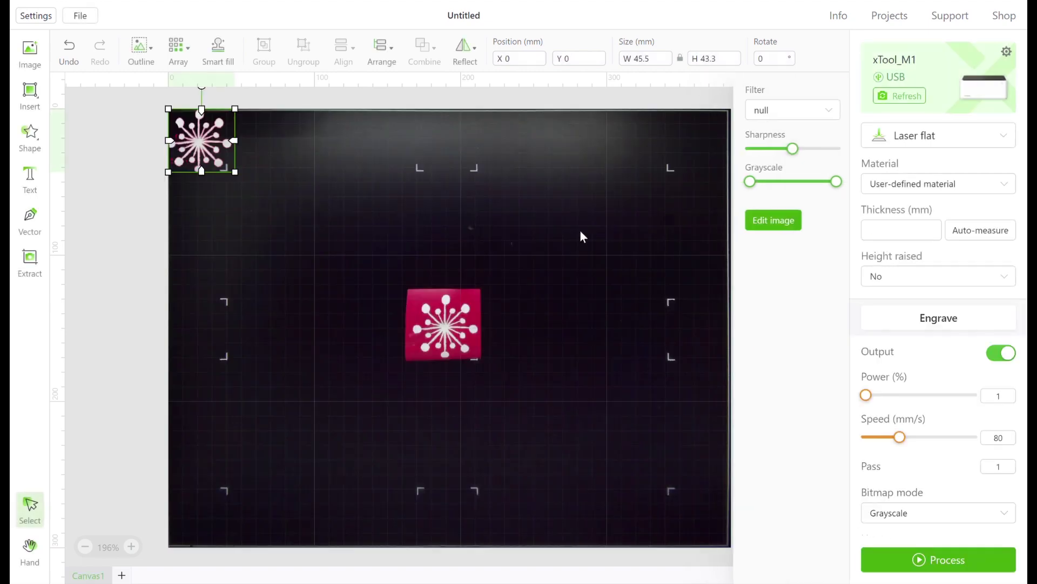
# Move the extracted starburst to about X 34, Y 24.5 mm and outline it with a 2 mm offset.
pyautogui.moveTo(208, 169); pyautogui.dragTo(285, 207)
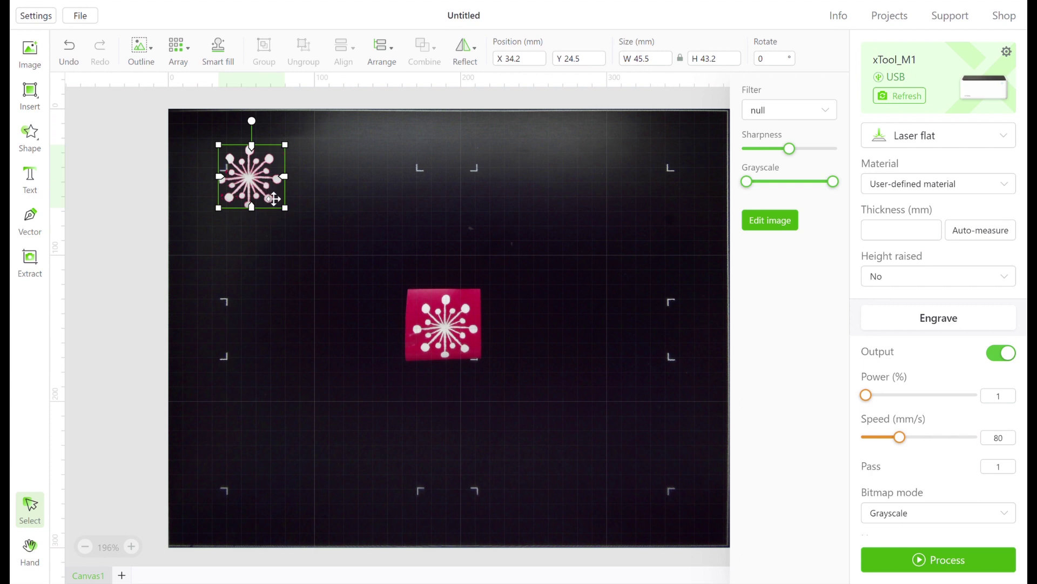
pyautogui.click(140, 49)
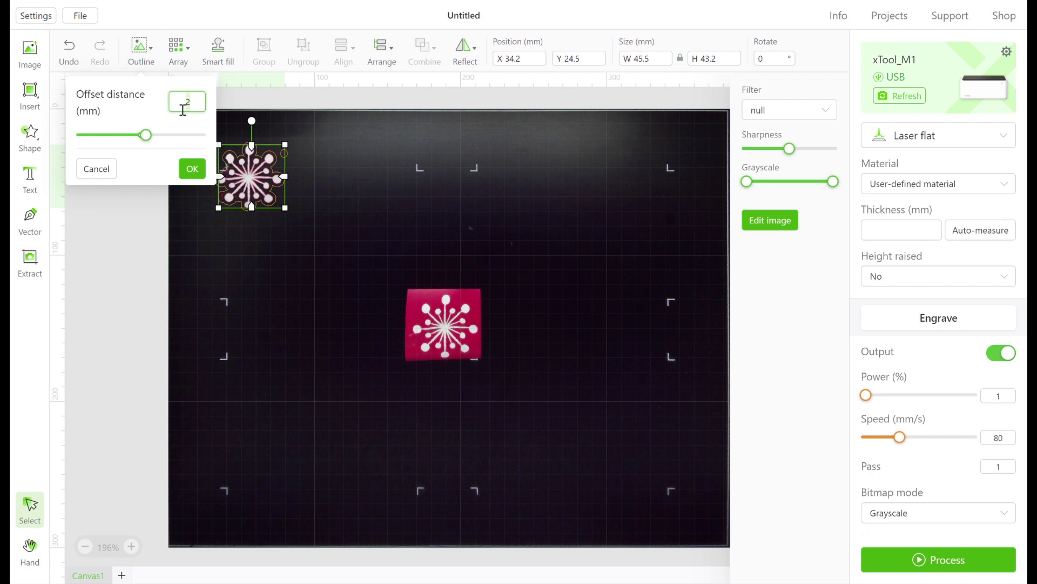
pyautogui.click(193, 168)
# Pull the starburst image and its outline apart and delete the selected piece.
pyautogui.moveTo(252, 178); pyautogui.dragTo(260, 273)
pyautogui.press('Delete')
pyautogui.moveTo(331, 176); pyautogui.dragTo(354, 336)
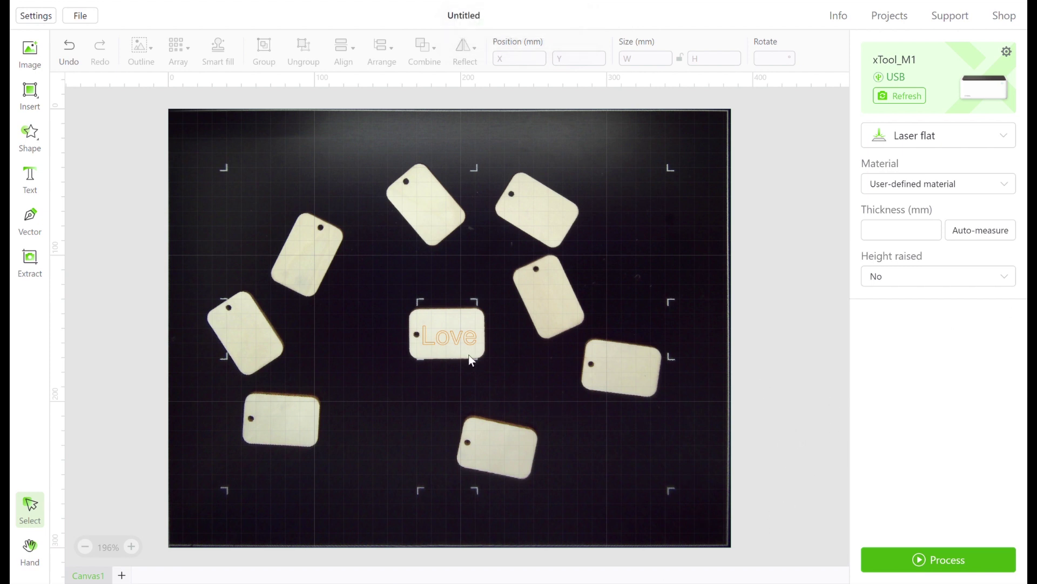
# Smart fill the Love text from the centre tag onto all the other wooden tags.
pyautogui.click(468, 328)
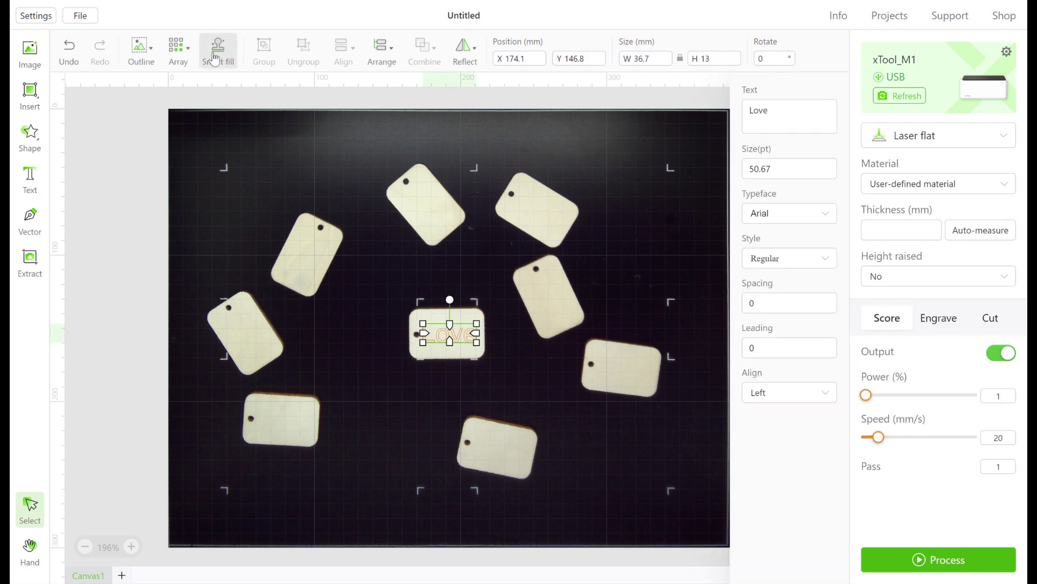
pyautogui.click(224, 53)
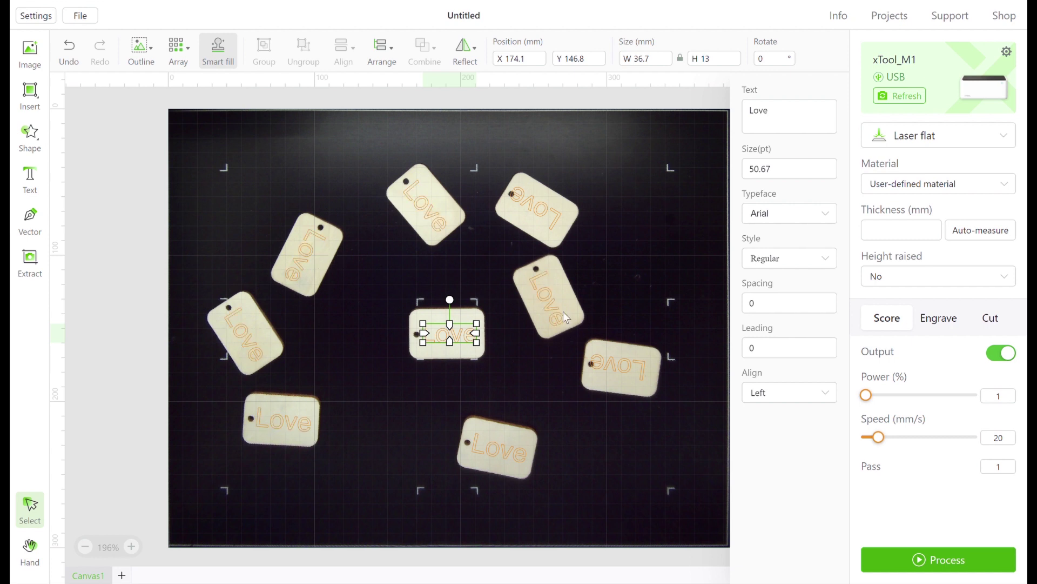
# Try to adjust the Love copy on the upper-right tag and undo the change.
pyautogui.click(567, 232)
pyautogui.moveTo(568, 231); pyautogui.dragTo(567, 231)
pyautogui.moveTo(546, 171); pyautogui.dragTo(541, 266)
pyautogui.hotkey('ctrl', 'z')
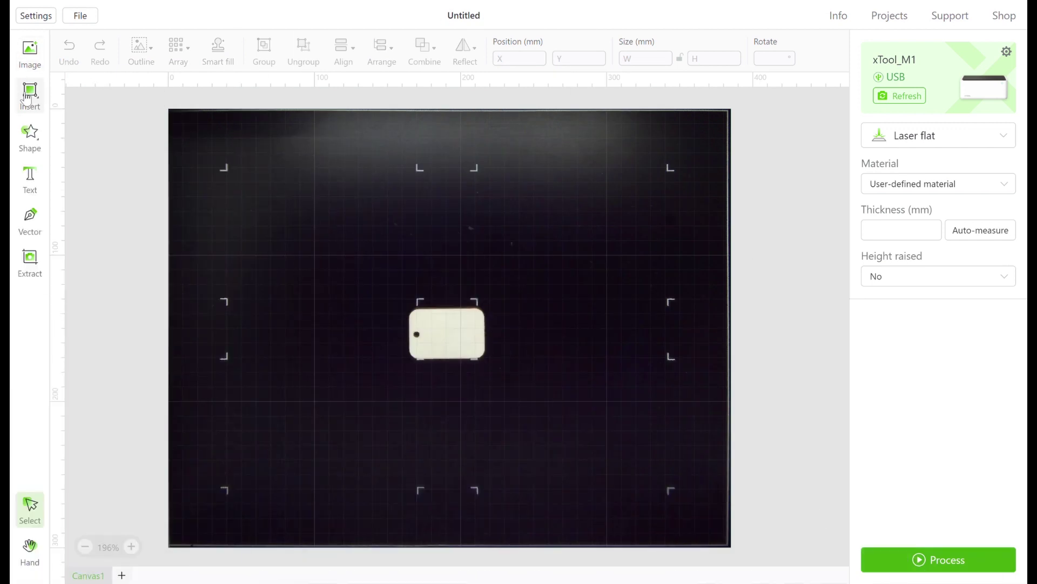
# Insert a heart shape, place it on the wooden tag at about X 180, Y 143 mm and shrink it to about 26 by 23 mm.
pyautogui.click(30, 180)
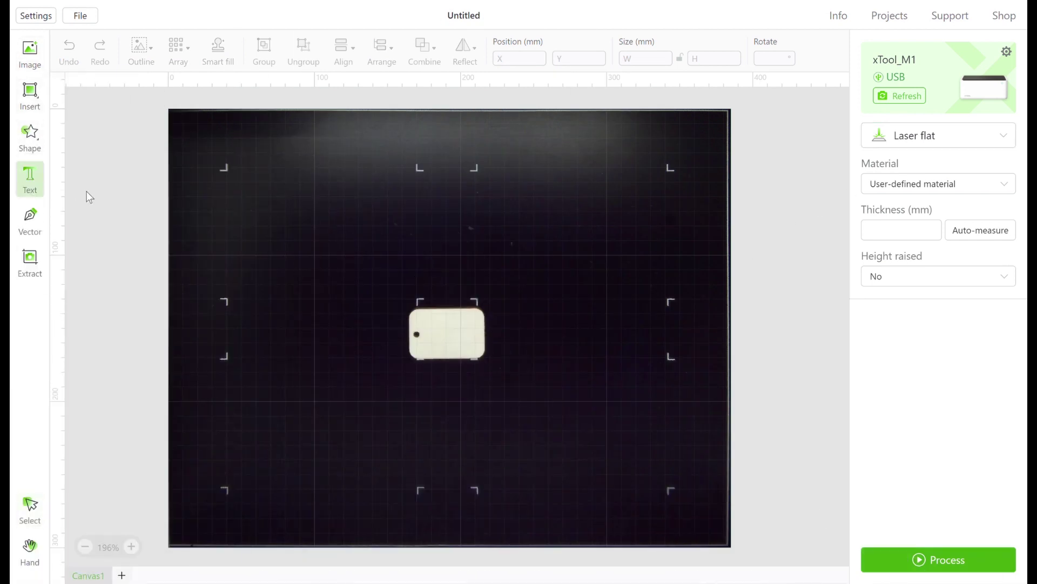
pyautogui.click(43, 154)
pyautogui.click(157, 273)
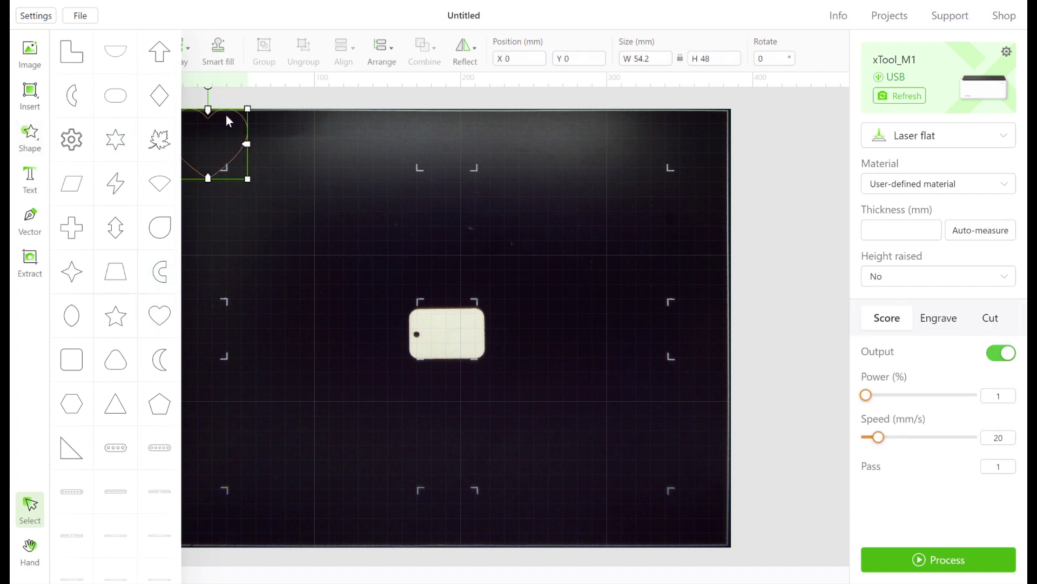
pyautogui.moveTo(234, 146); pyautogui.dragTo(480, 331)
pyautogui.moveTo(493, 293); pyautogui.dragTo(461, 343)
pyautogui.click(546, 362)
pyautogui.click(469, 351)
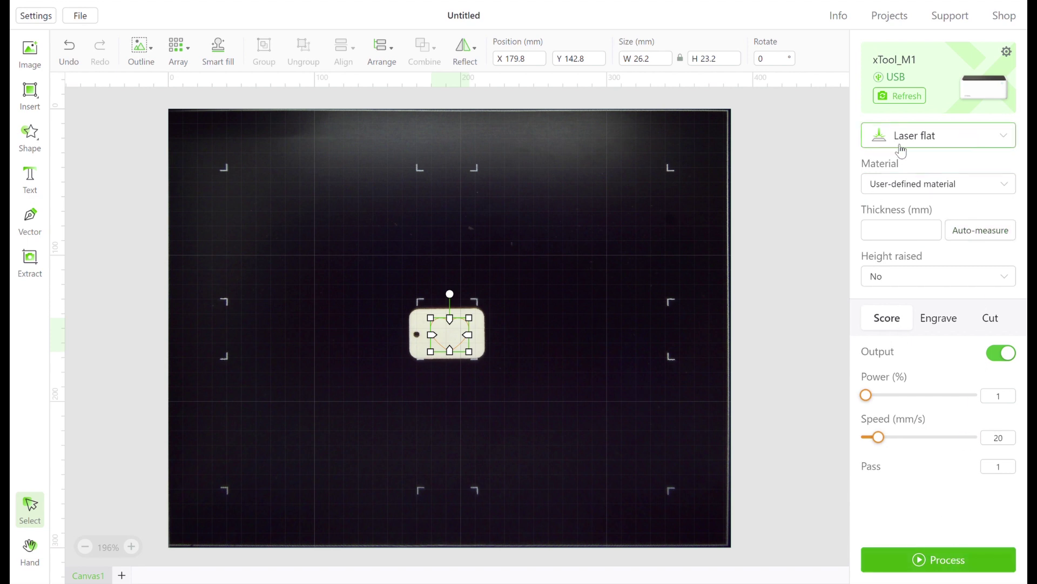
# Review the processing modes, choose Laser flat, and set the material to Rectangular Wood Piece.
pyautogui.click(1013, 142)
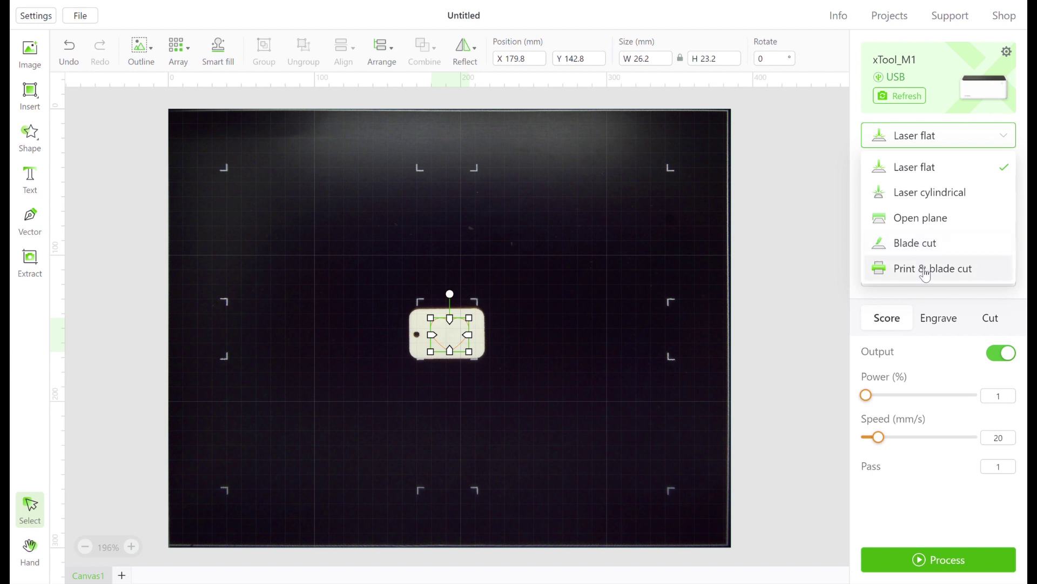
pyautogui.click(928, 173)
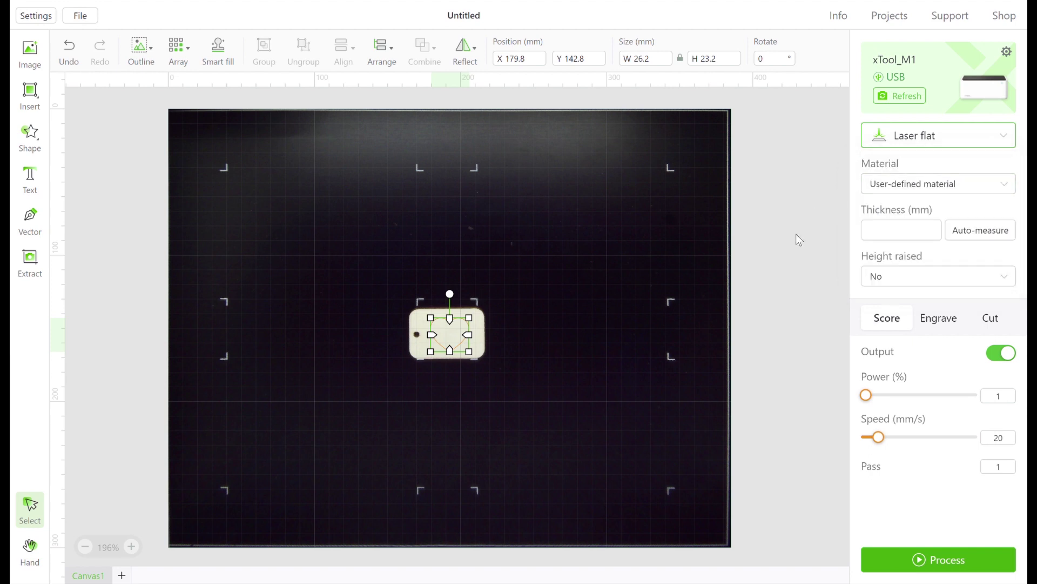
pyautogui.click(928, 181)
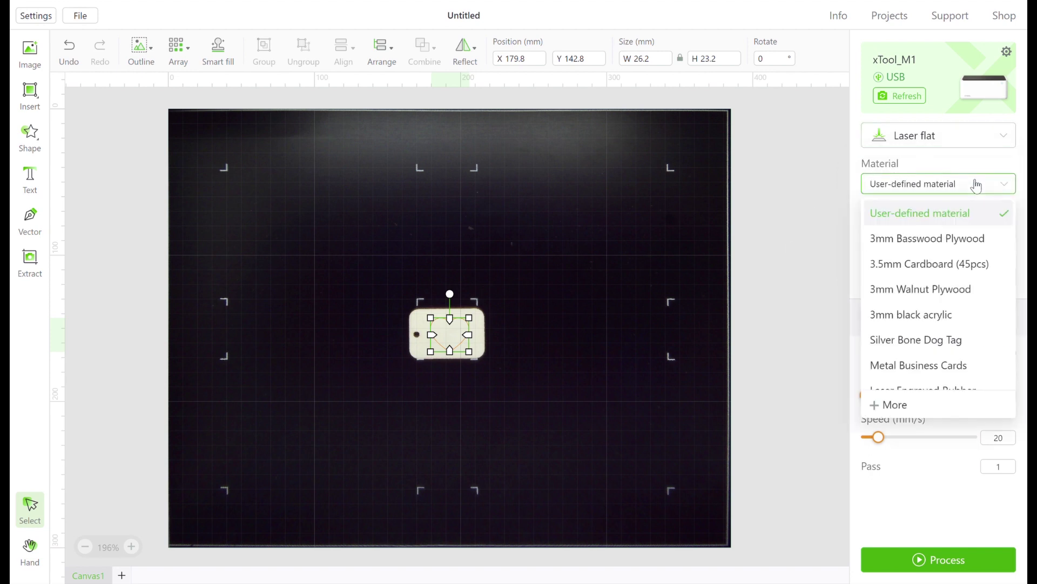
pyautogui.scroll(-2, 1017, 258)
pyautogui.moveTo(1017, 258); pyautogui.dragTo(1017, 377)
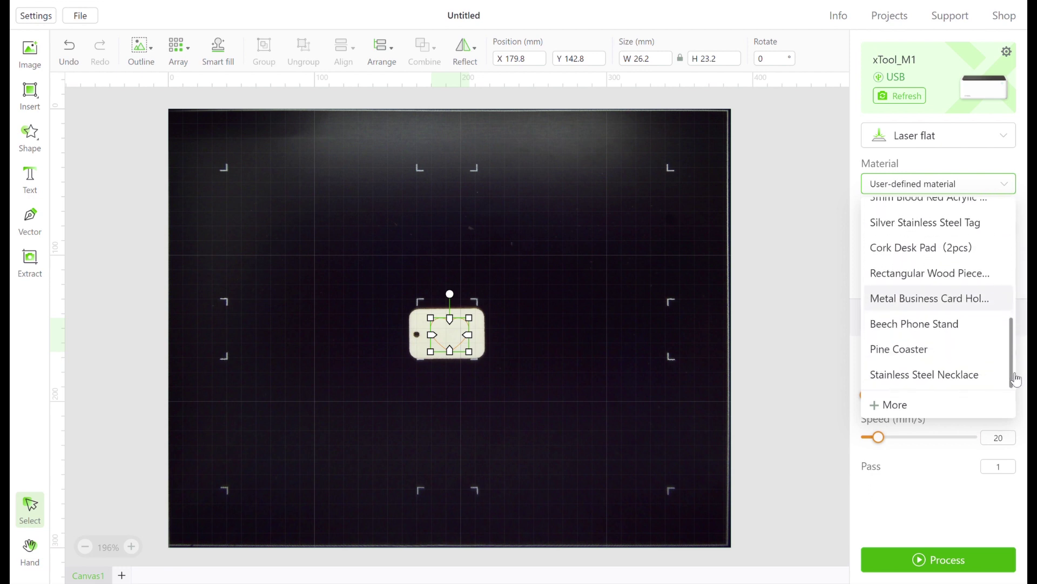
pyautogui.click(951, 271)
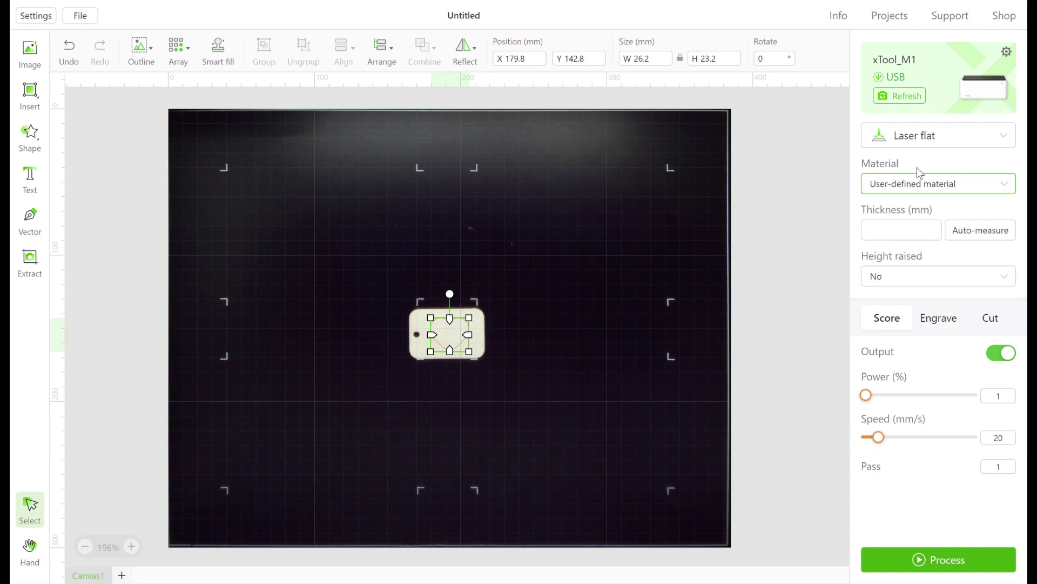
# Auto-measure the material thickness and check the Height raised options.
pyautogui.click(976, 231)
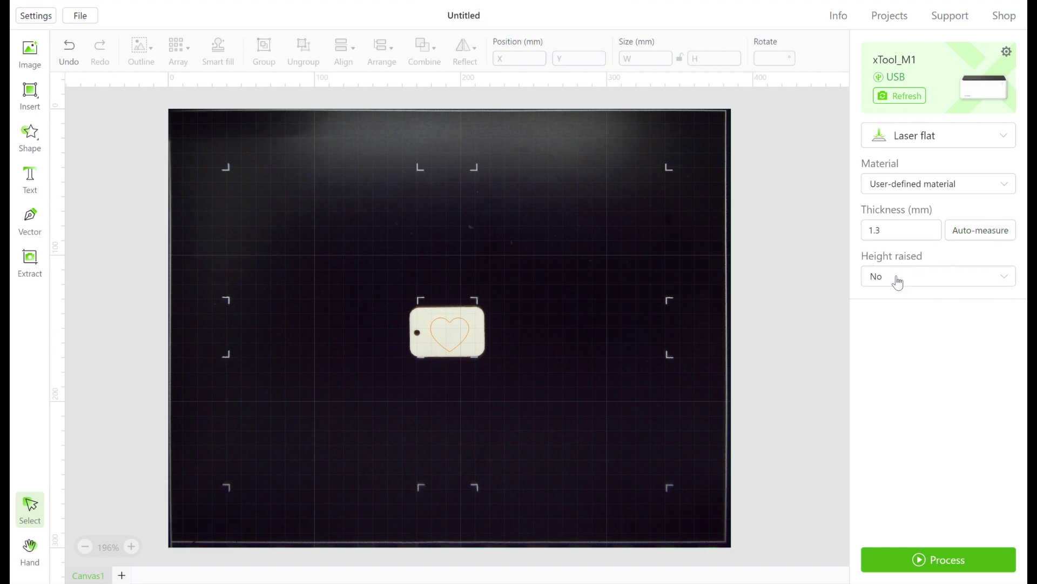
pyautogui.click(1011, 282)
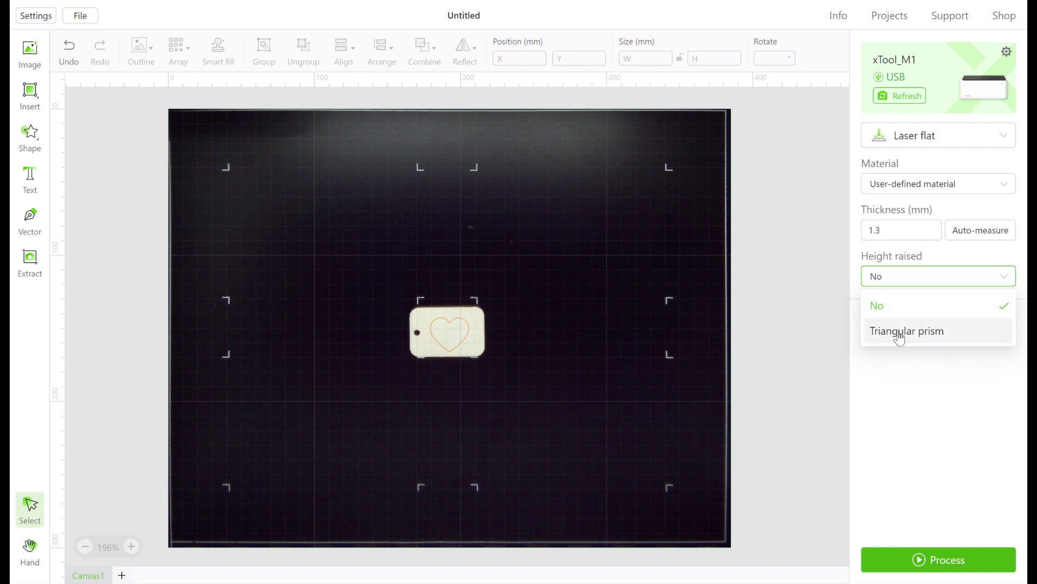
pyautogui.click(939, 415)
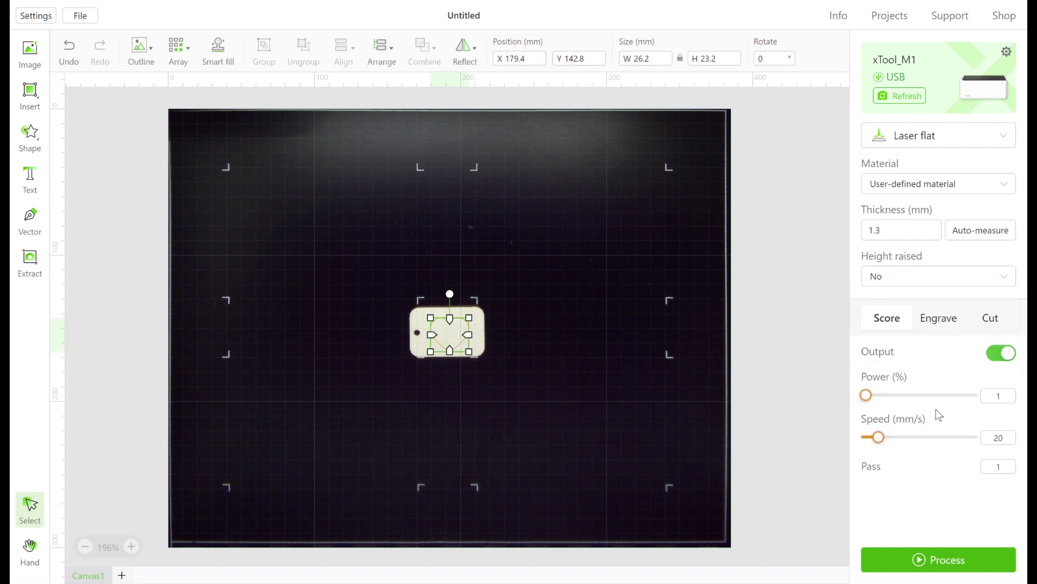
# Select Rectangular Wood Piece as the heart's material and review its reference scoring parameters.
pyautogui.click(1010, 186)
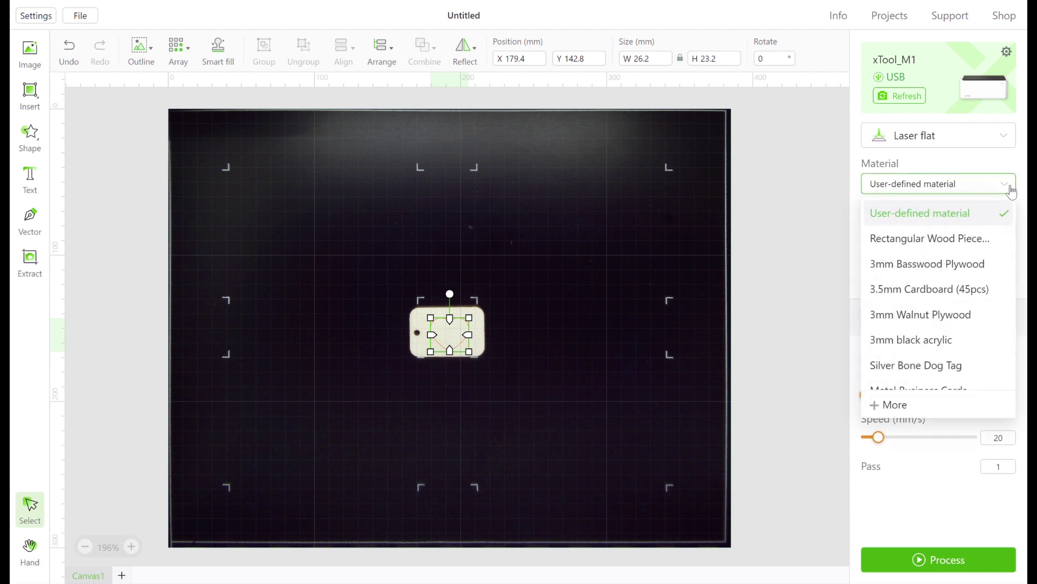
pyautogui.click(960, 244)
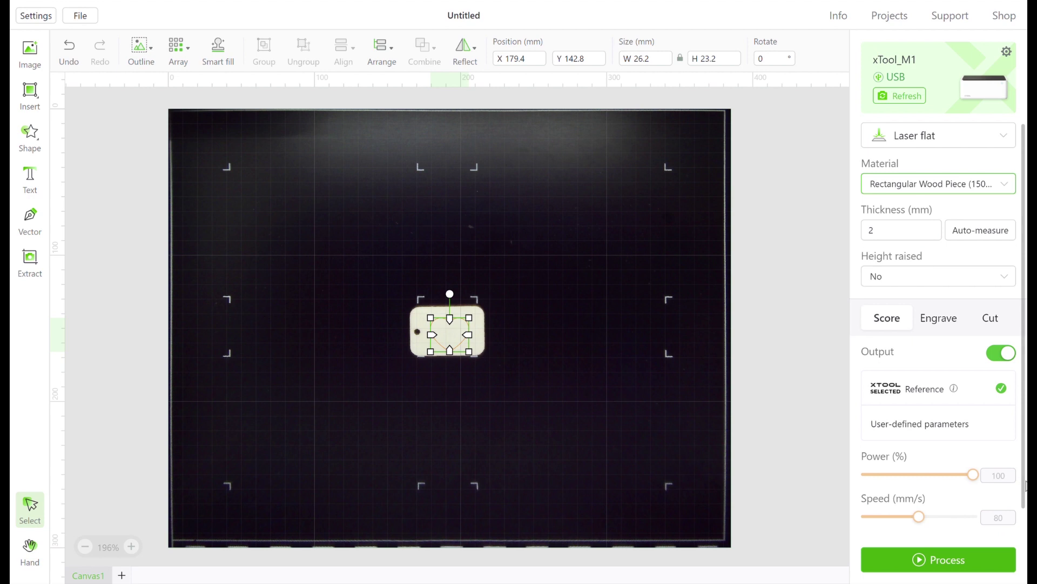
pyautogui.scroll(-2, 1025, 492)
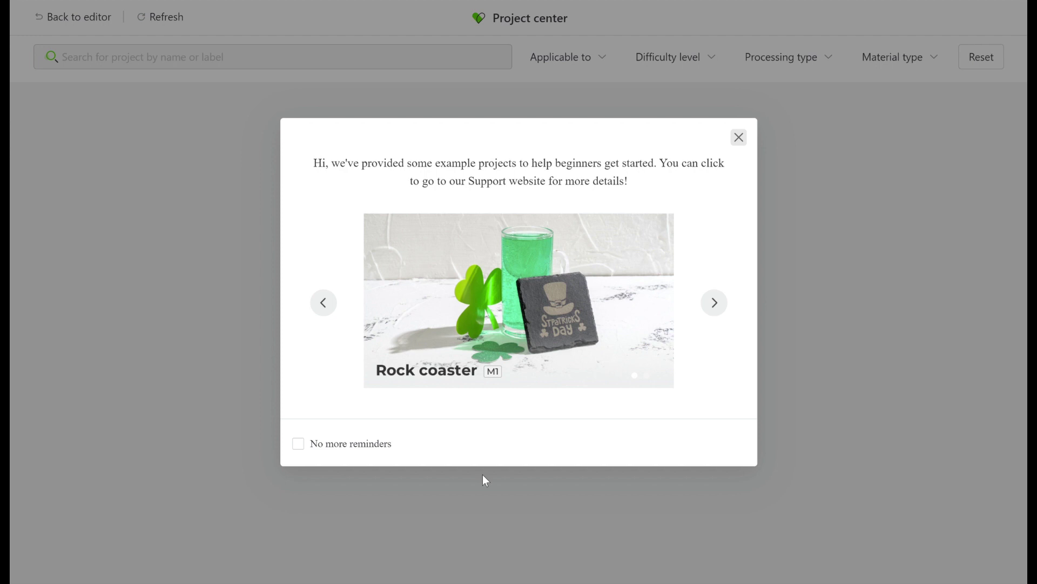
# Page through the example project slides in the Project center, dismiss them, and look through the project gallery.
pyautogui.click(714, 302)
pyautogui.click(714, 302)
pyautogui.click(714, 302)
pyautogui.click(743, 139)
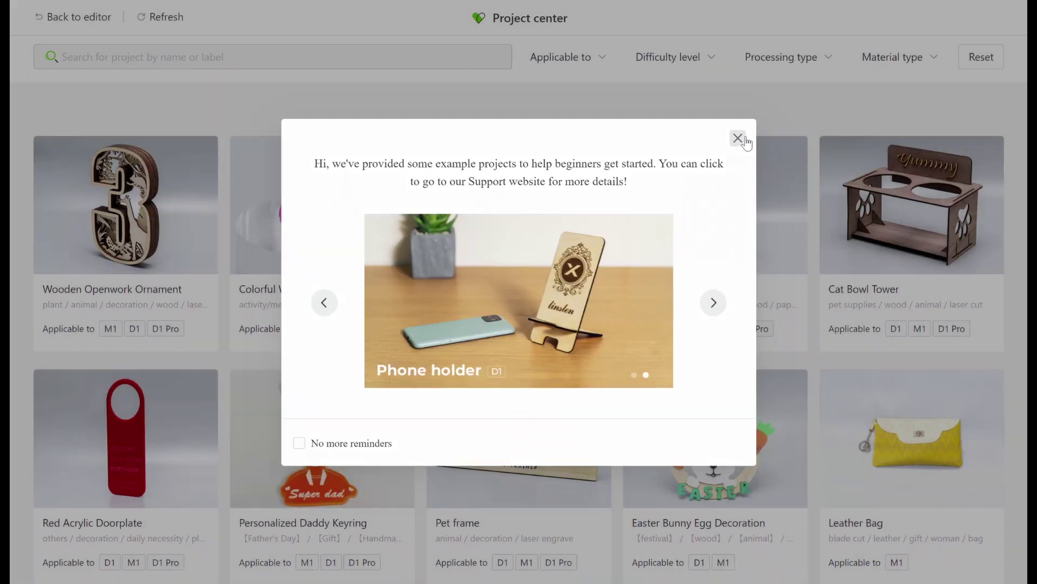
pyautogui.moveTo(1025, 93); pyautogui.dragTo(1024, 319)
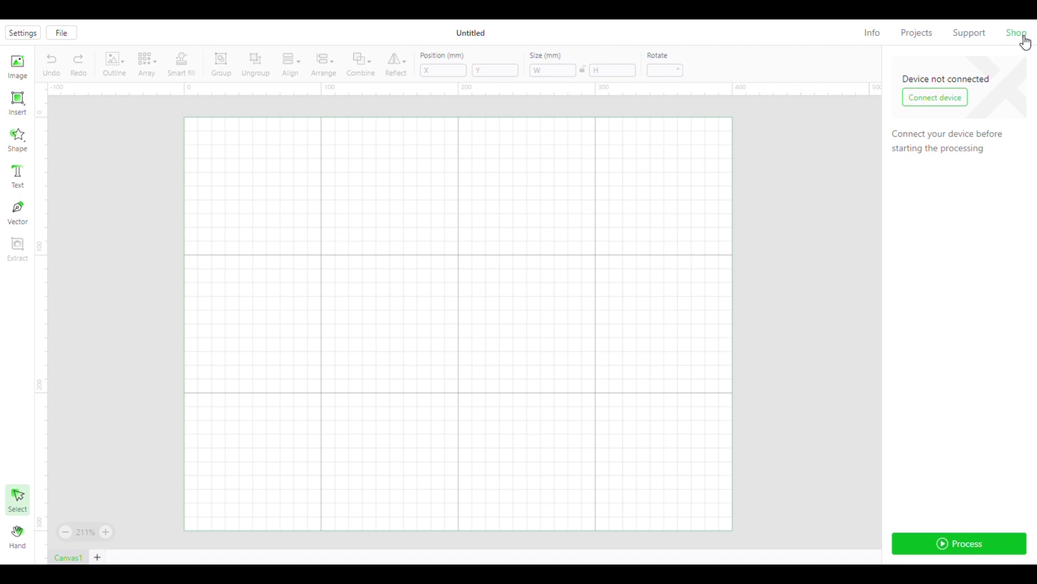
# Open the xTool shop website in the browser and look through its machines, accessories and materials.
pyautogui.click(1017, 34)
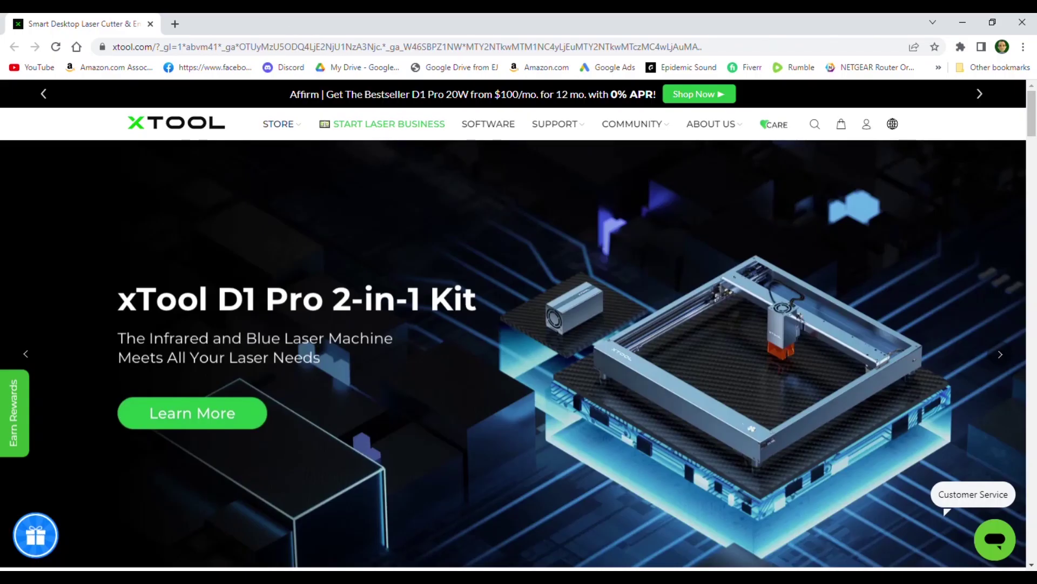
pyautogui.scroll(-10, 465, 459)
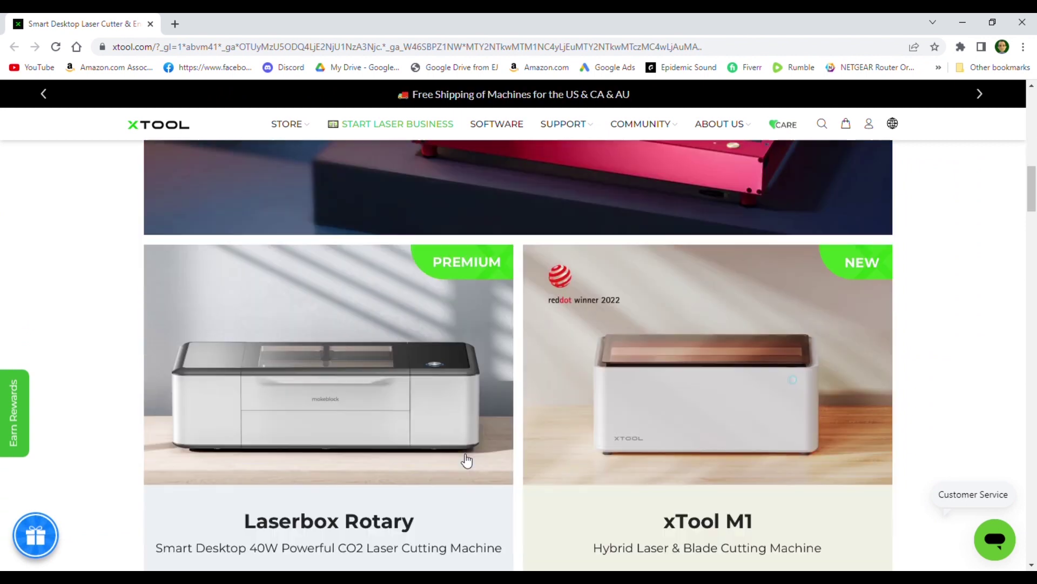
pyautogui.scroll(-20, 467, 461)
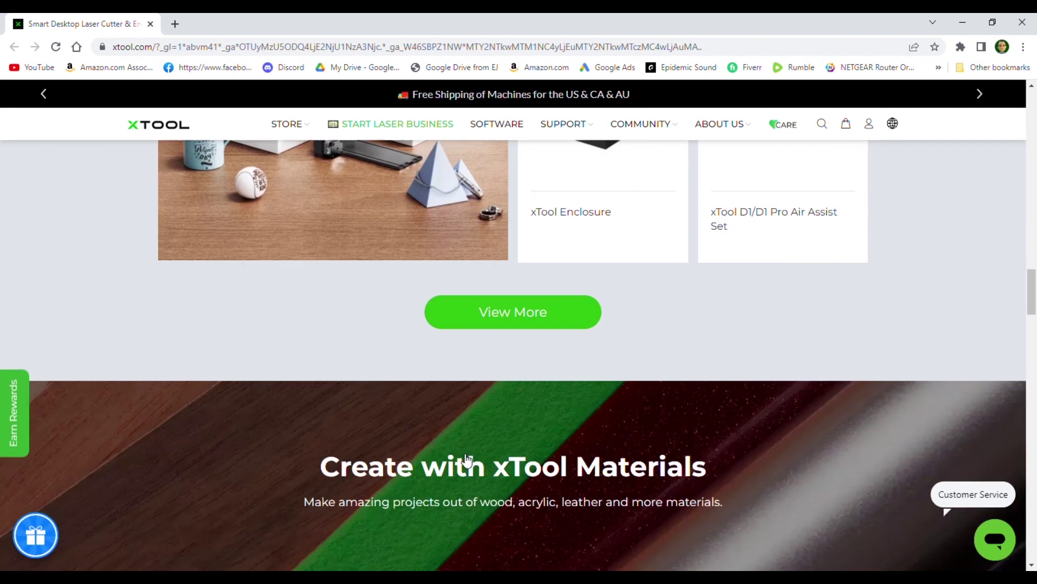
pyautogui.scroll(-10, 467, 460)
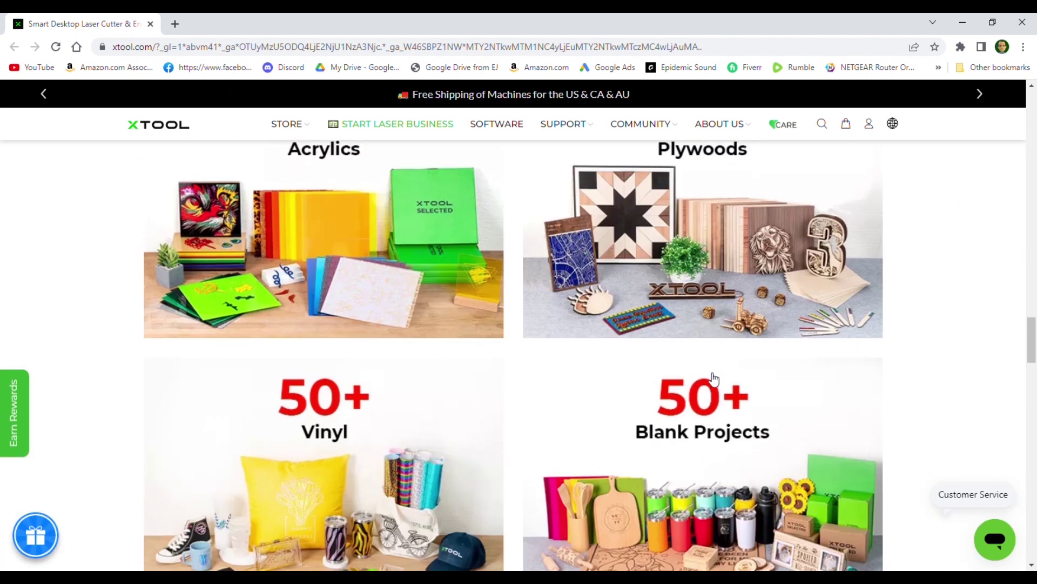